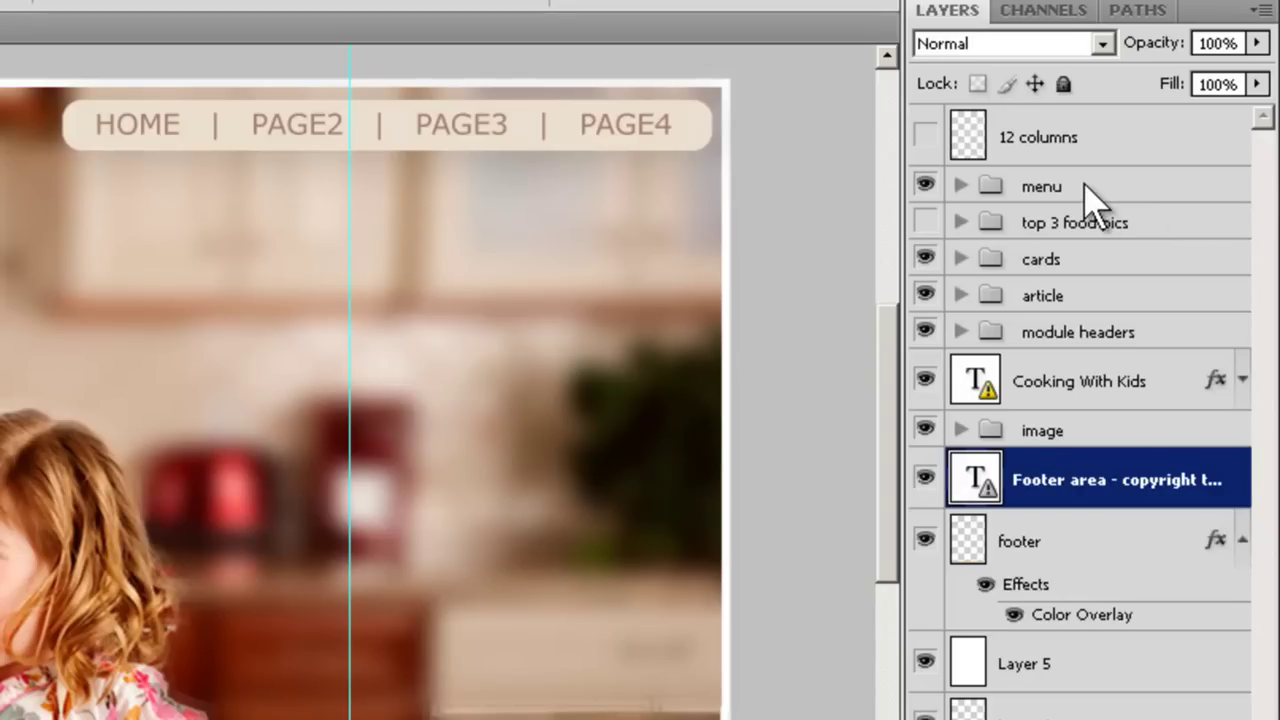
- Toggle the menu bar, Cooking With Kids title and header photo off and back on to inspect the mockup
click(924, 186)
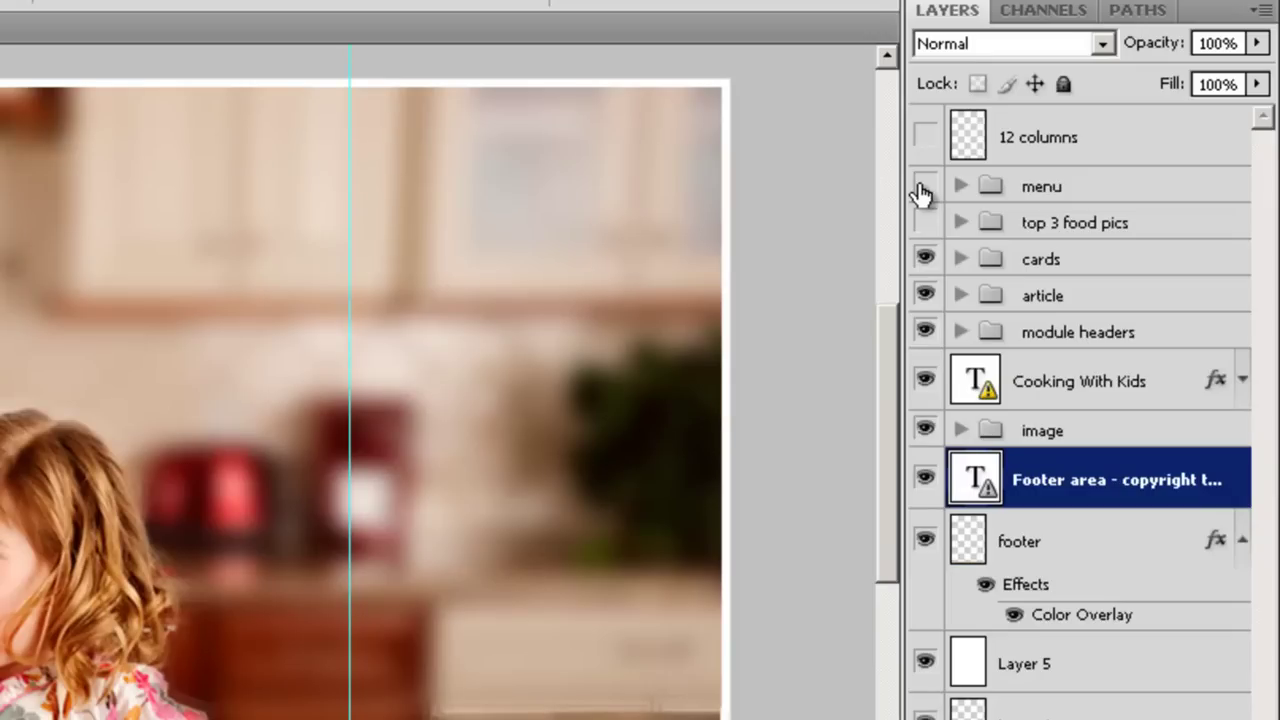
click(924, 188)
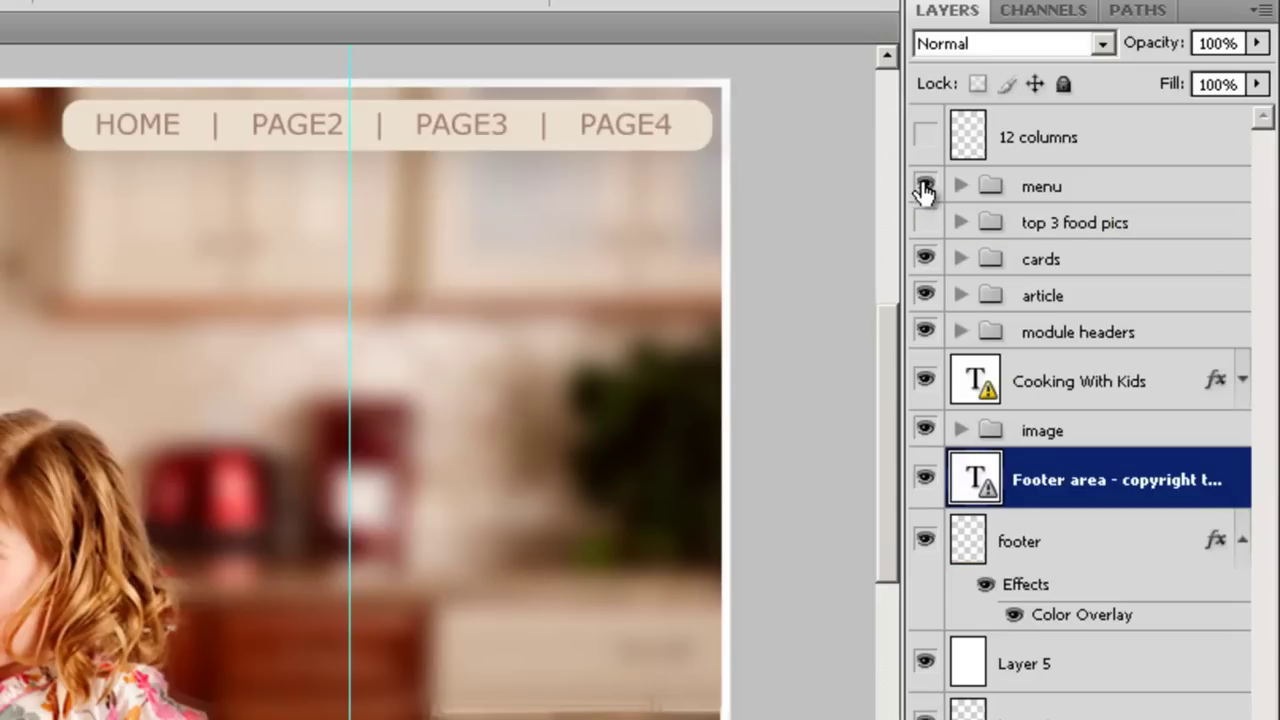
click(924, 188)
click(924, 188)
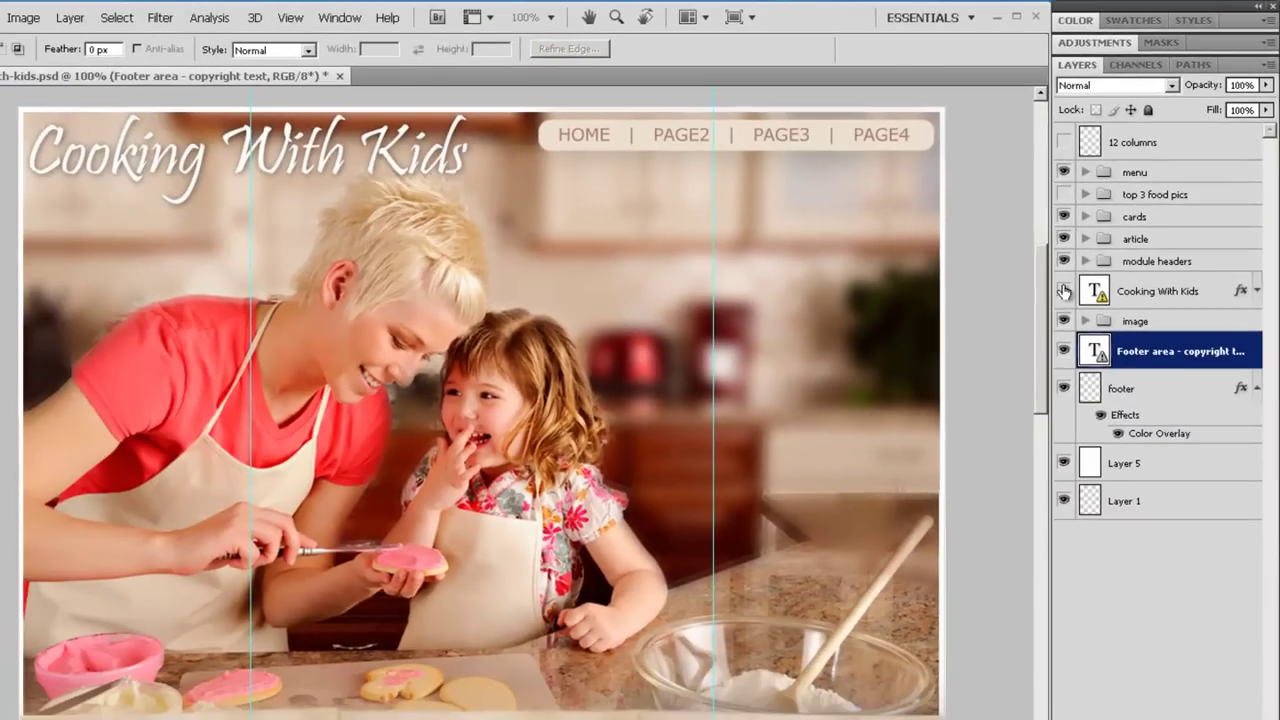
click(1056, 296)
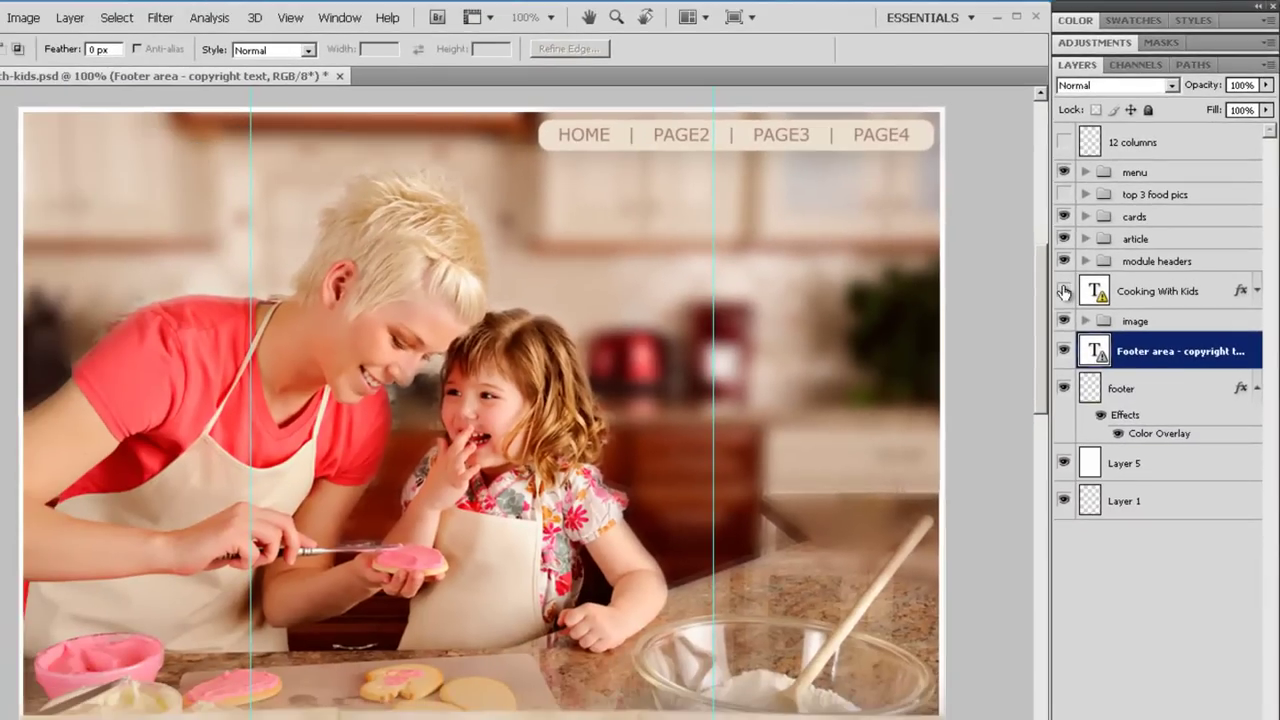
click(1064, 291)
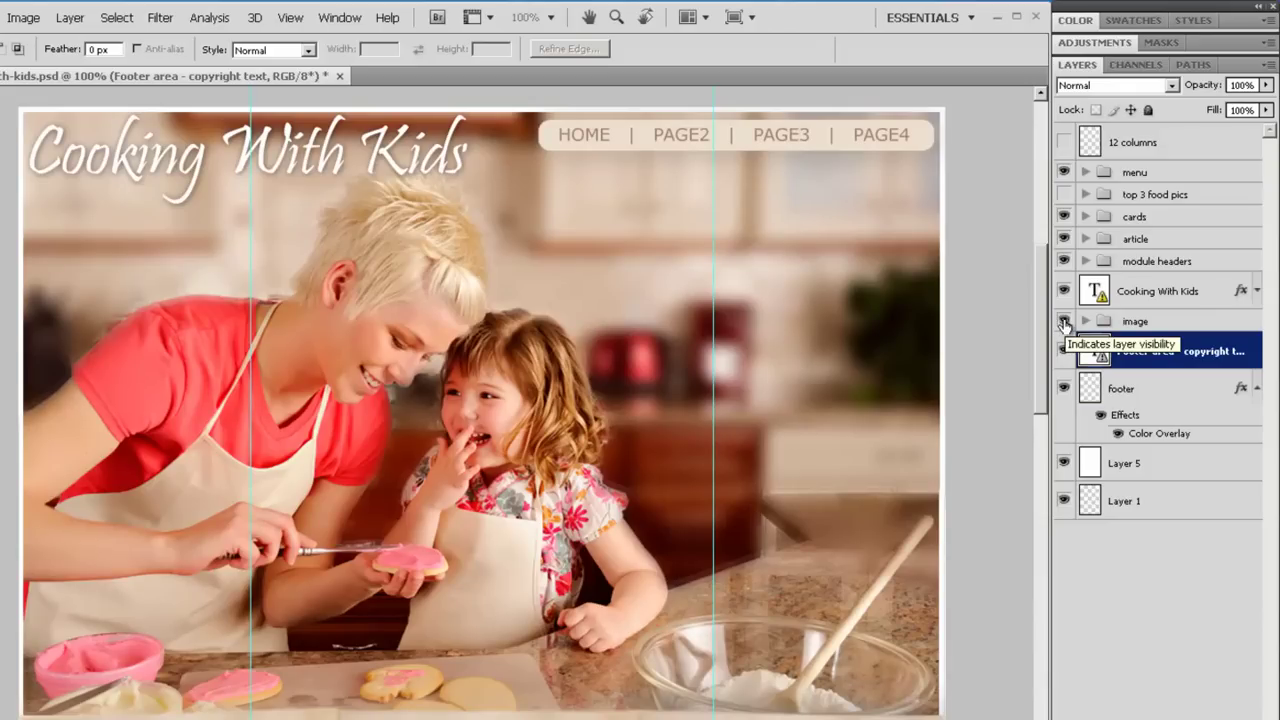
click(1063, 321)
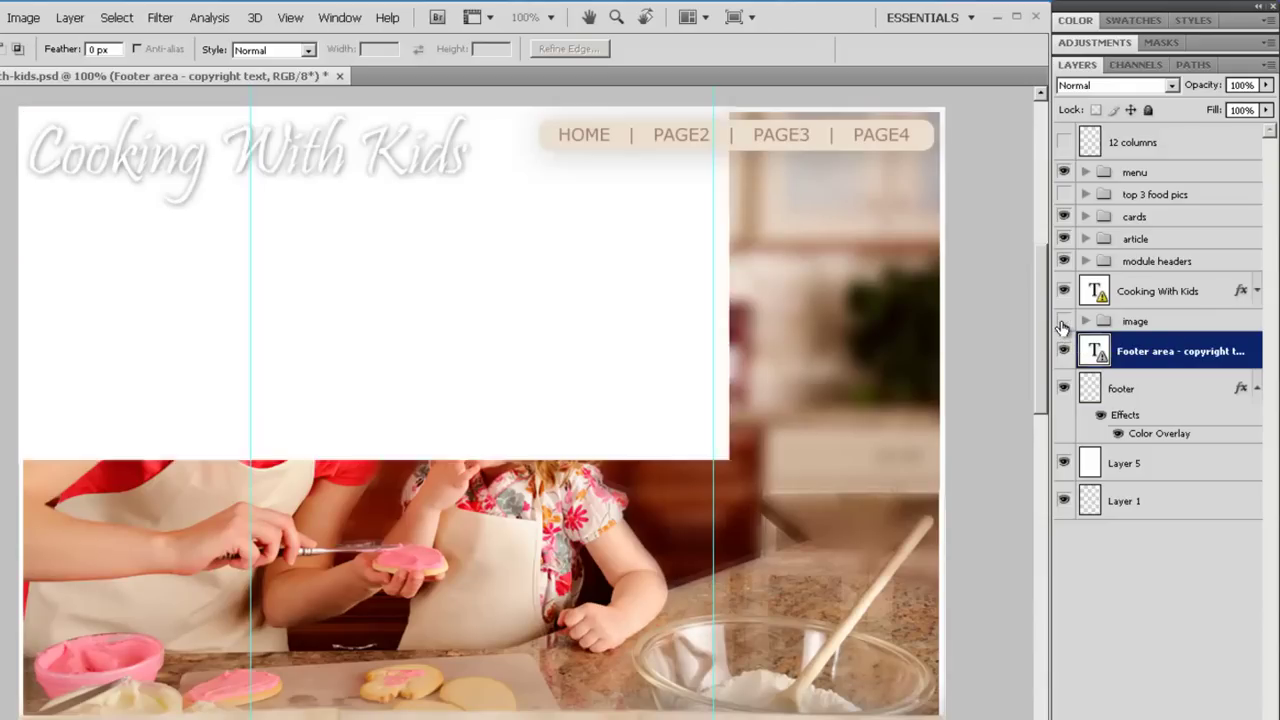
click(1063, 321)
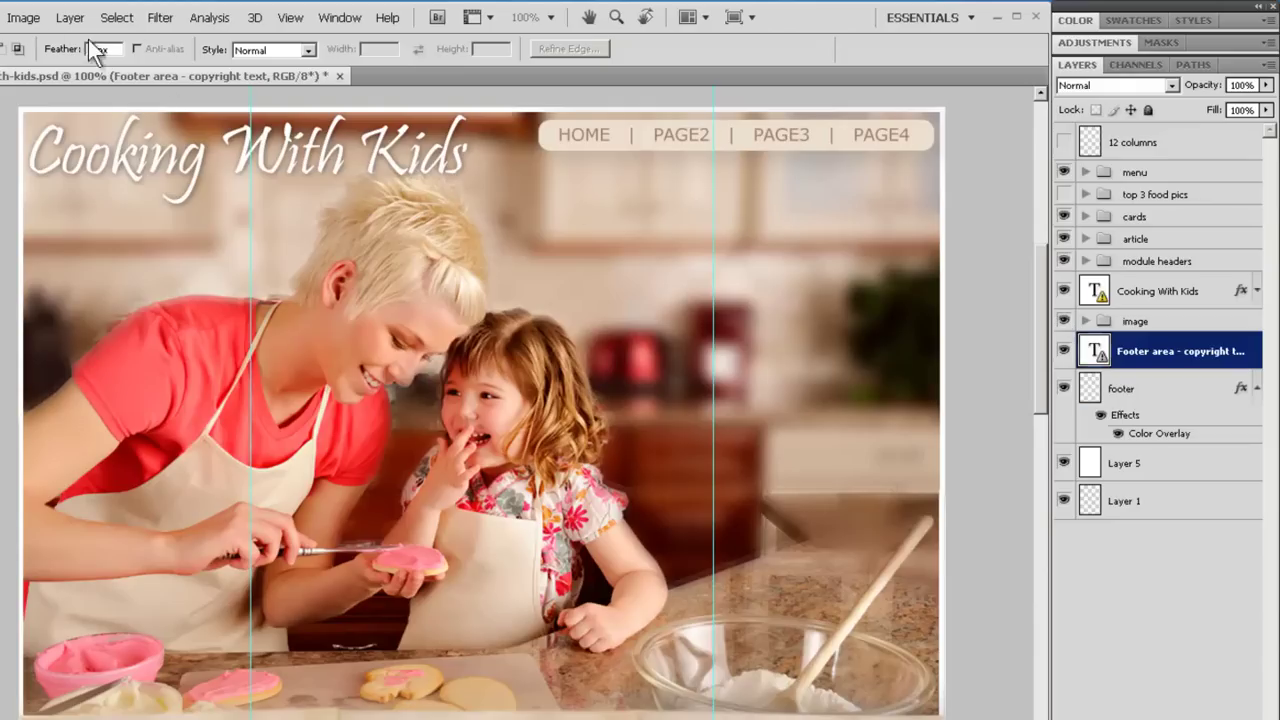
- Check the document's pixel dimensions in Image Size, closing it without changes
click(16, 17)
click(45, 147)
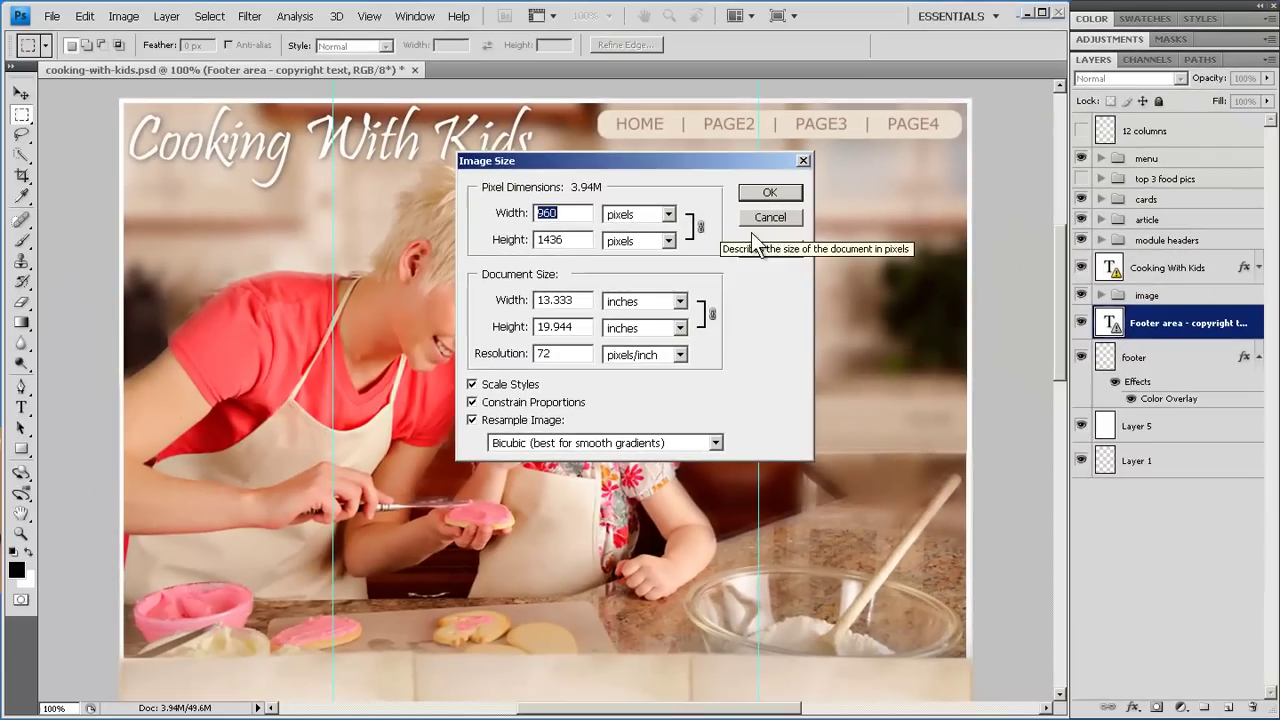
click(926, 187)
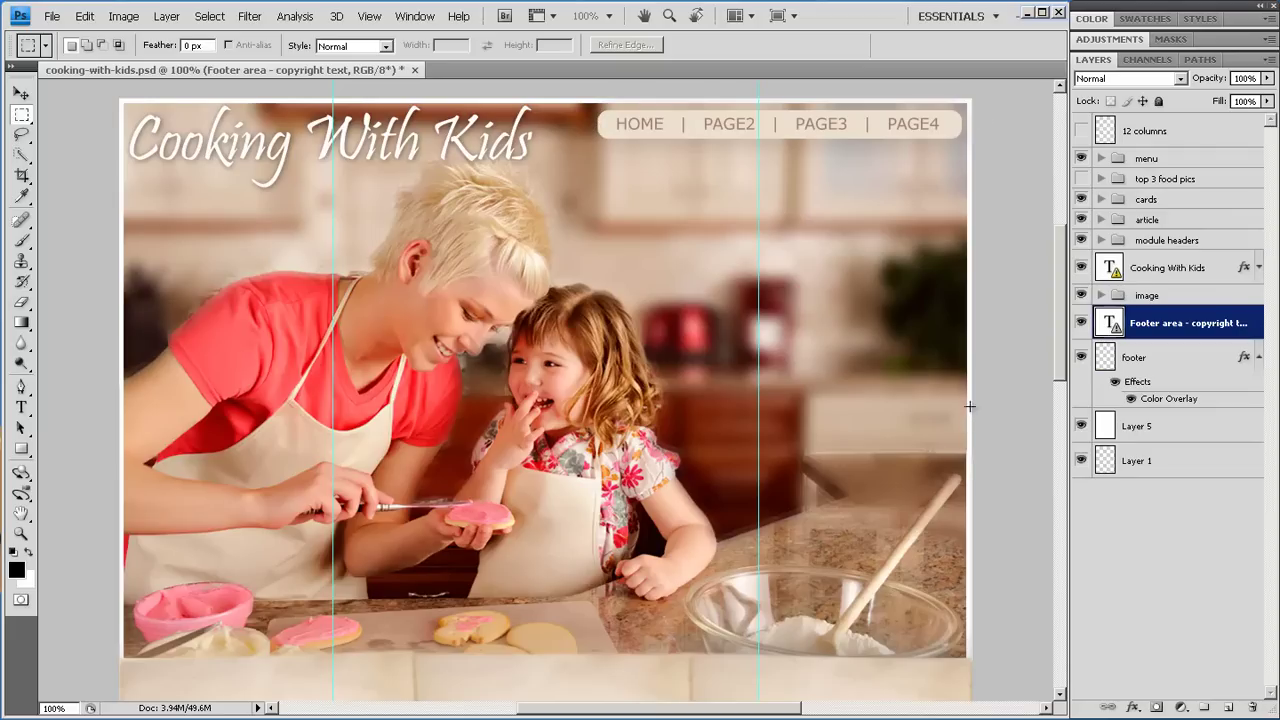
- Scroll the Layers panel and briefly show, then hide, the Breakfast, Lunch and Dinner recipe cards
scroll(967, 405, down, 5)
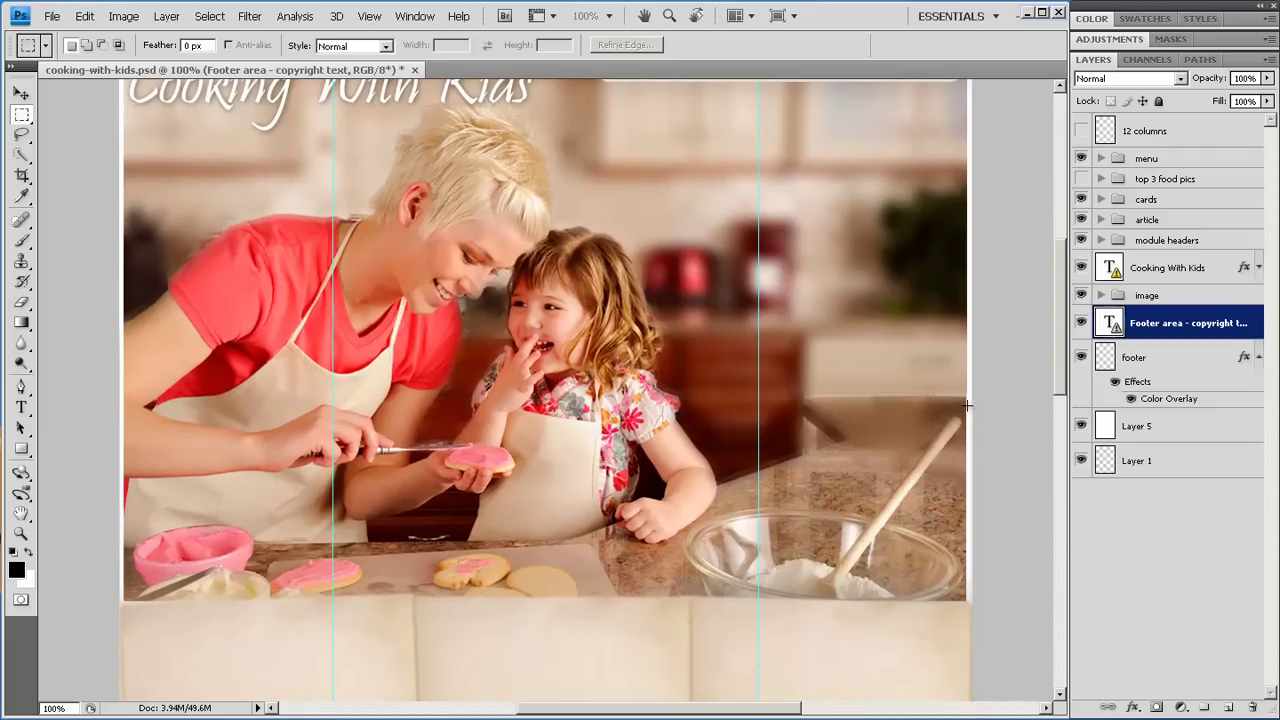
scroll(967, 405, down, 7)
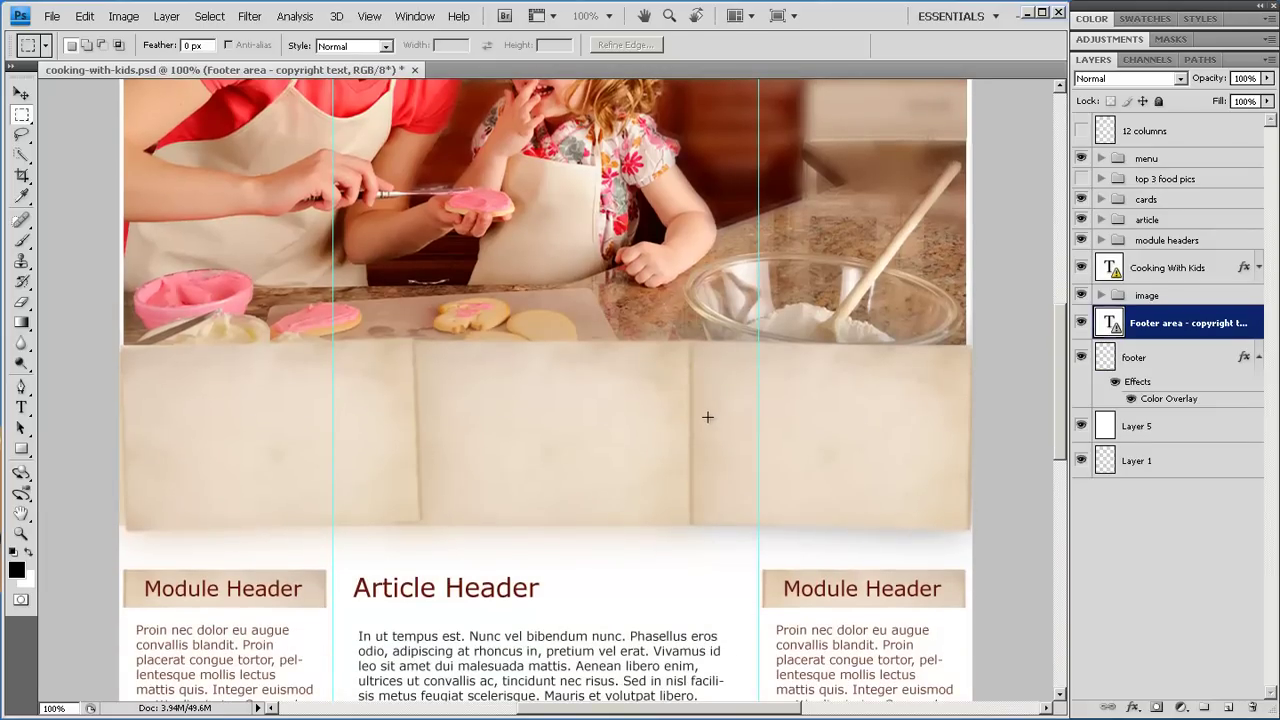
scroll(707, 417, down, 7)
scroll(707, 417, down, 3)
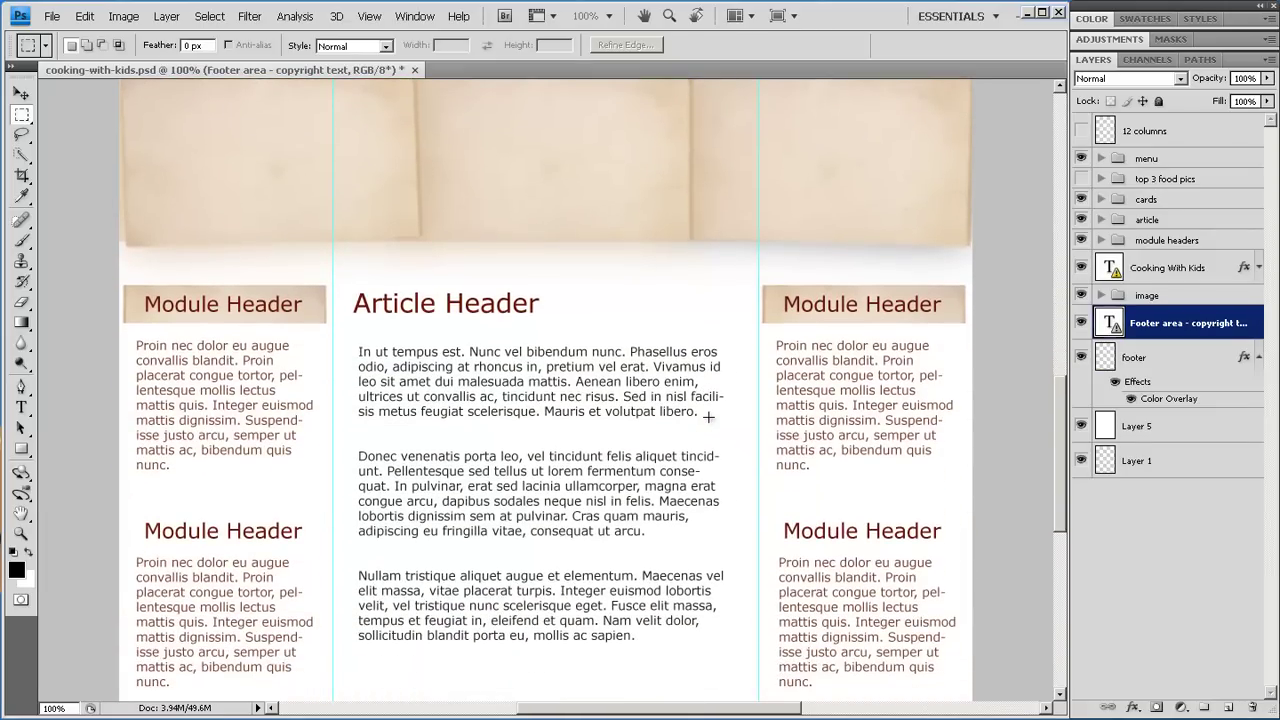
scroll(707, 417, down, 5)
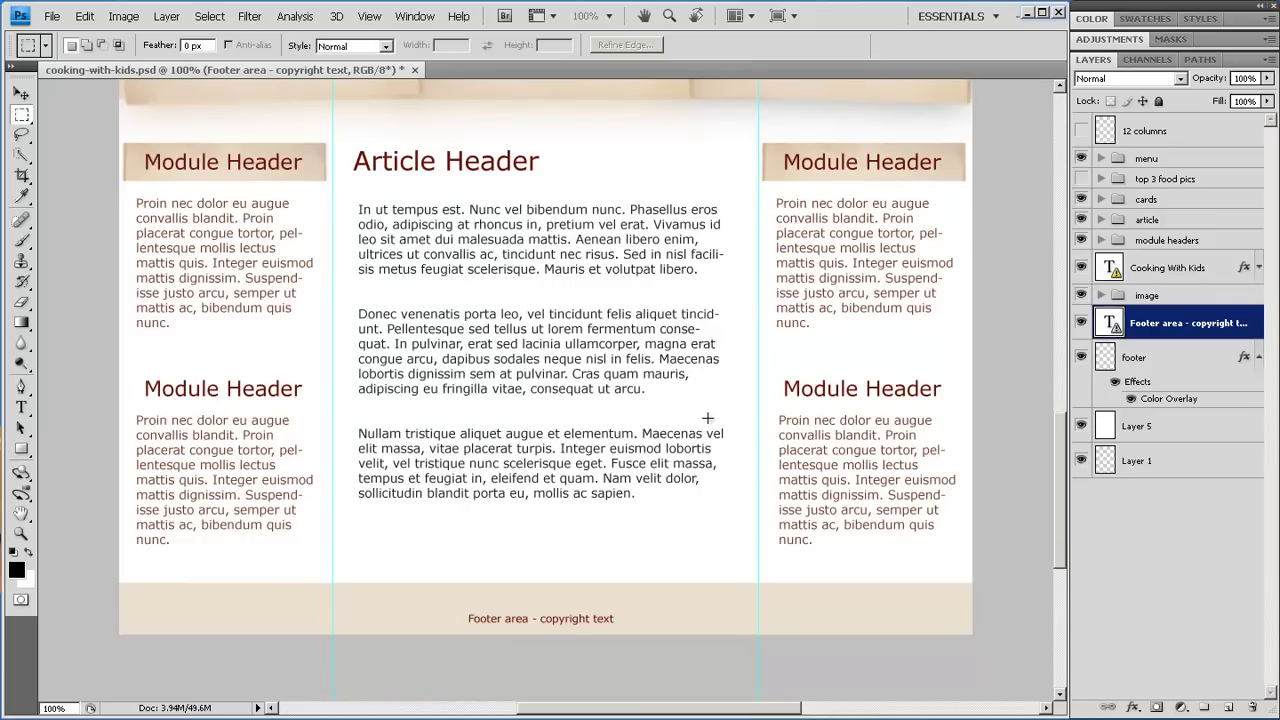
scroll(707, 417, up, 13)
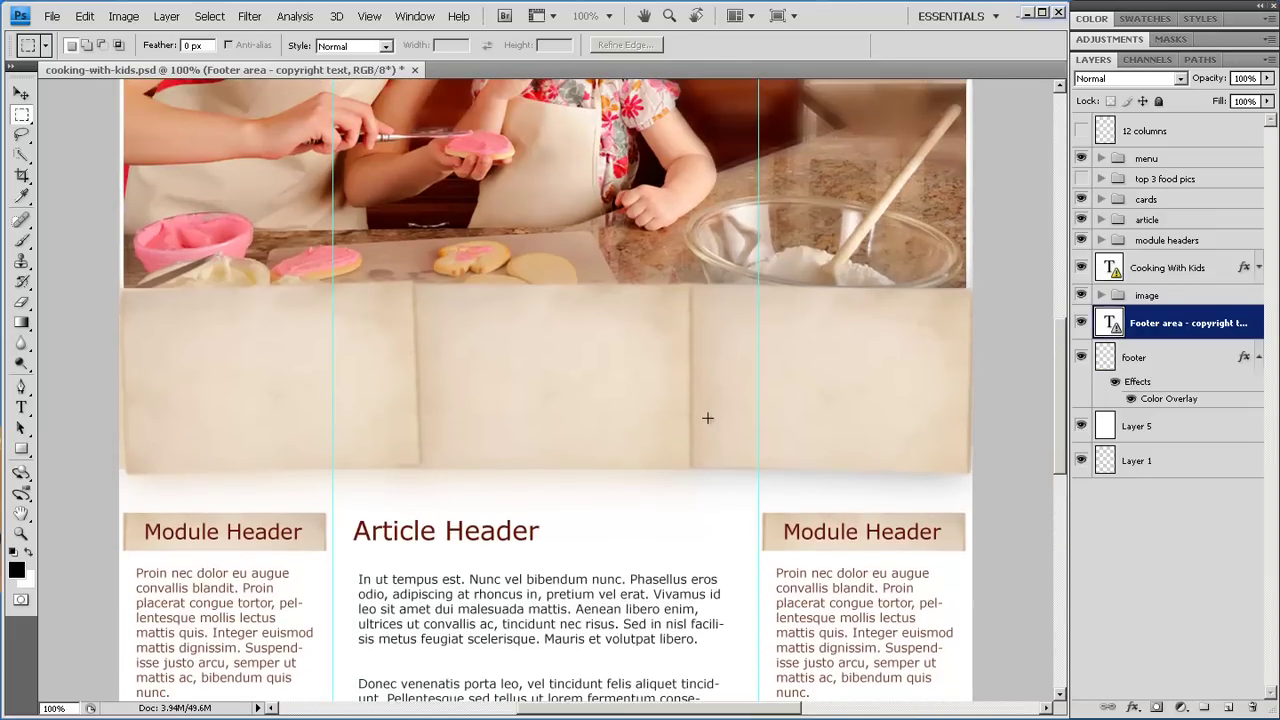
click(1082, 180)
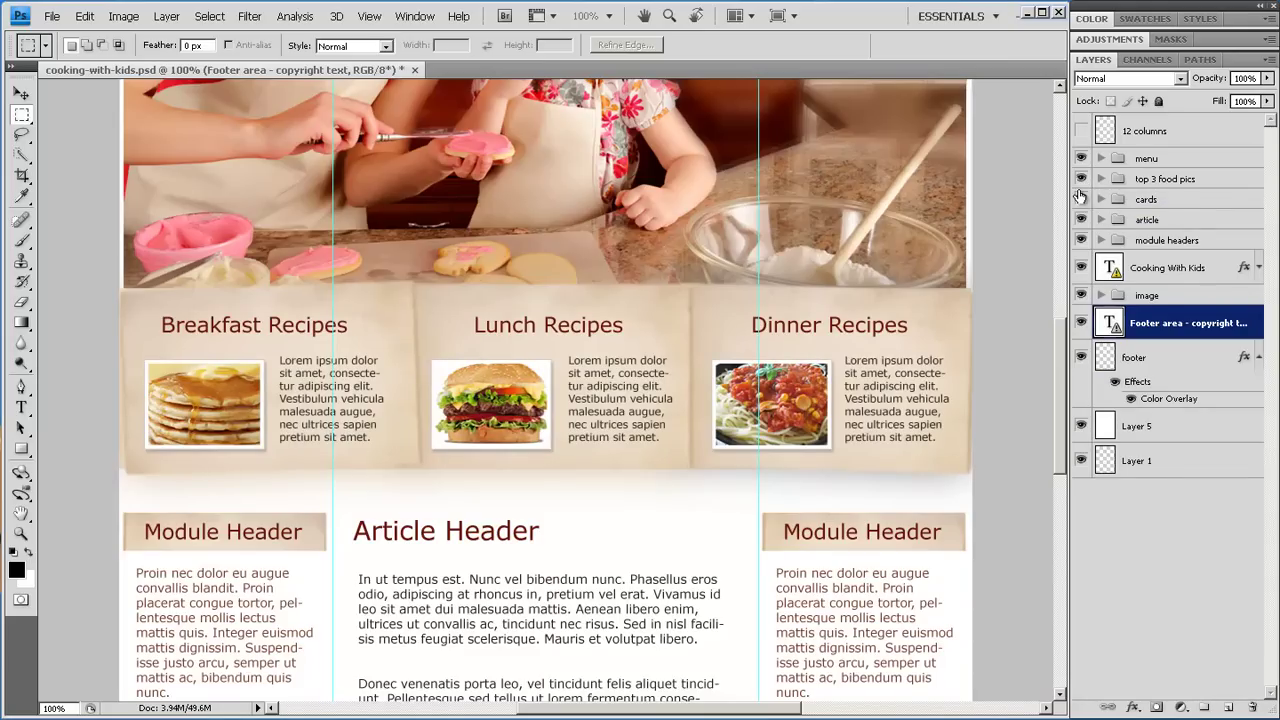
click(1081, 180)
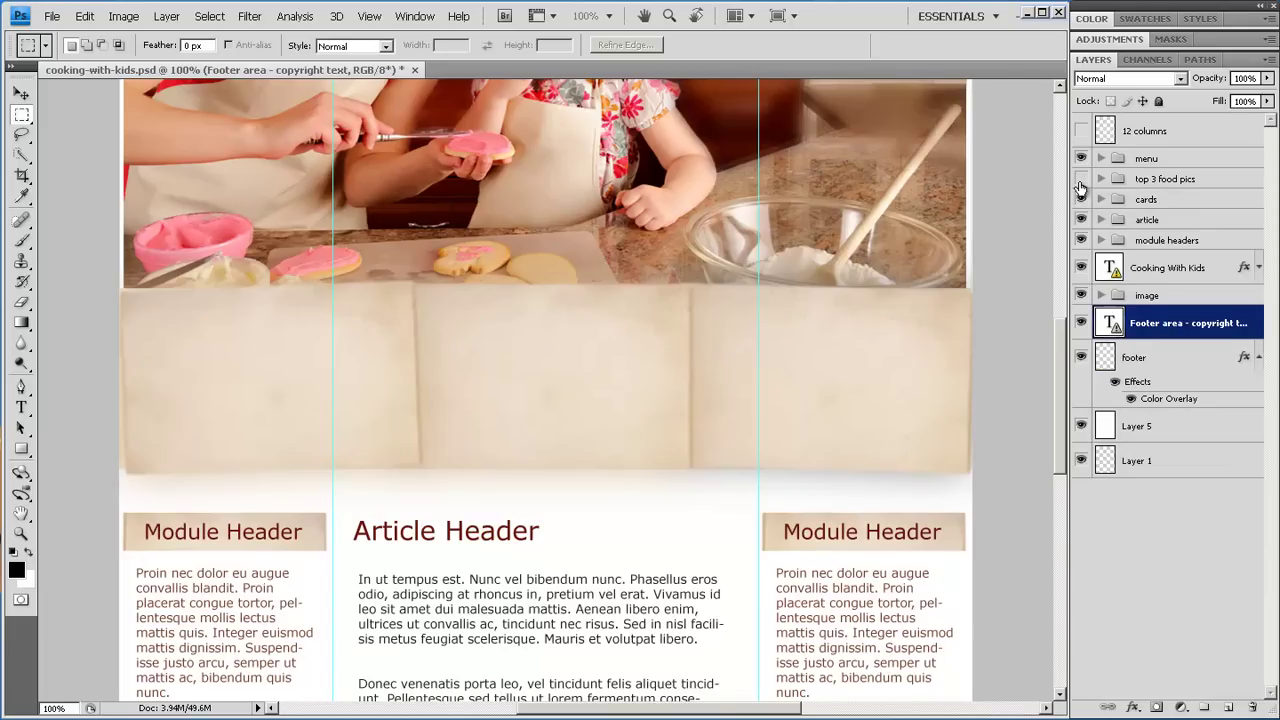
drag(1056, 337, 1058, 240)
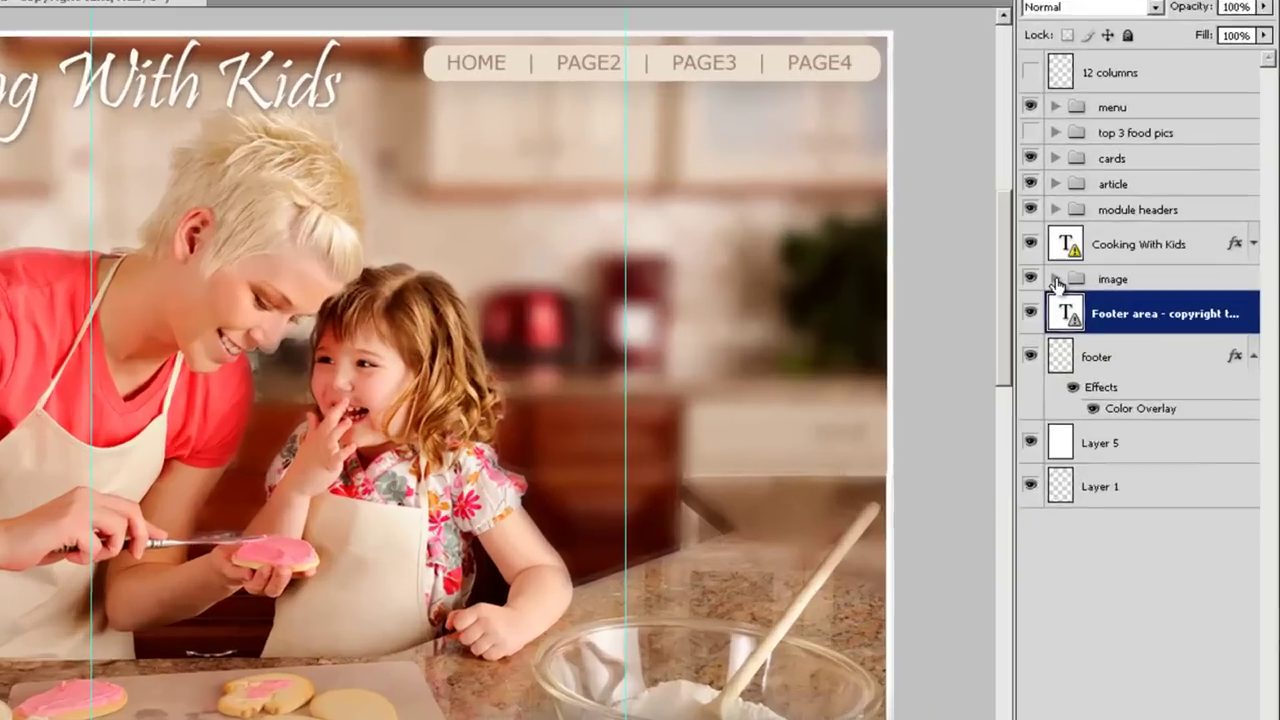
- Expand the image group, make its flattened layer visible and select it
click(1055, 279)
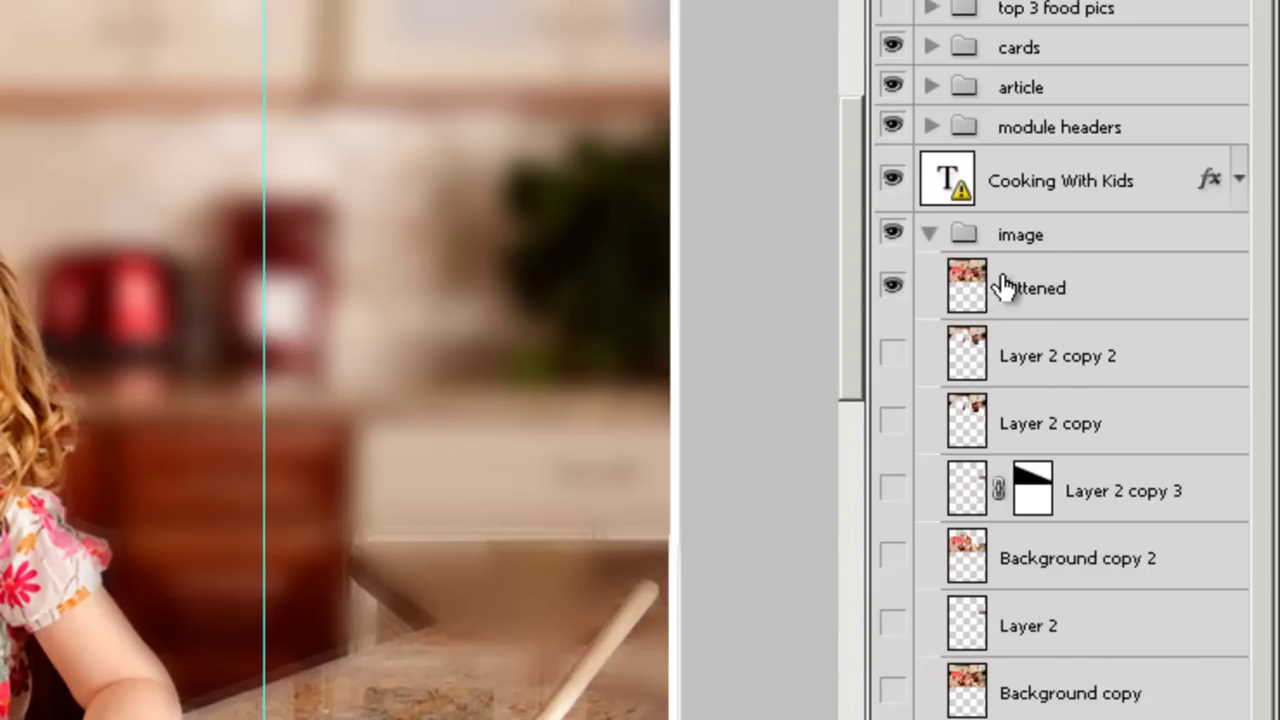
click(892, 288)
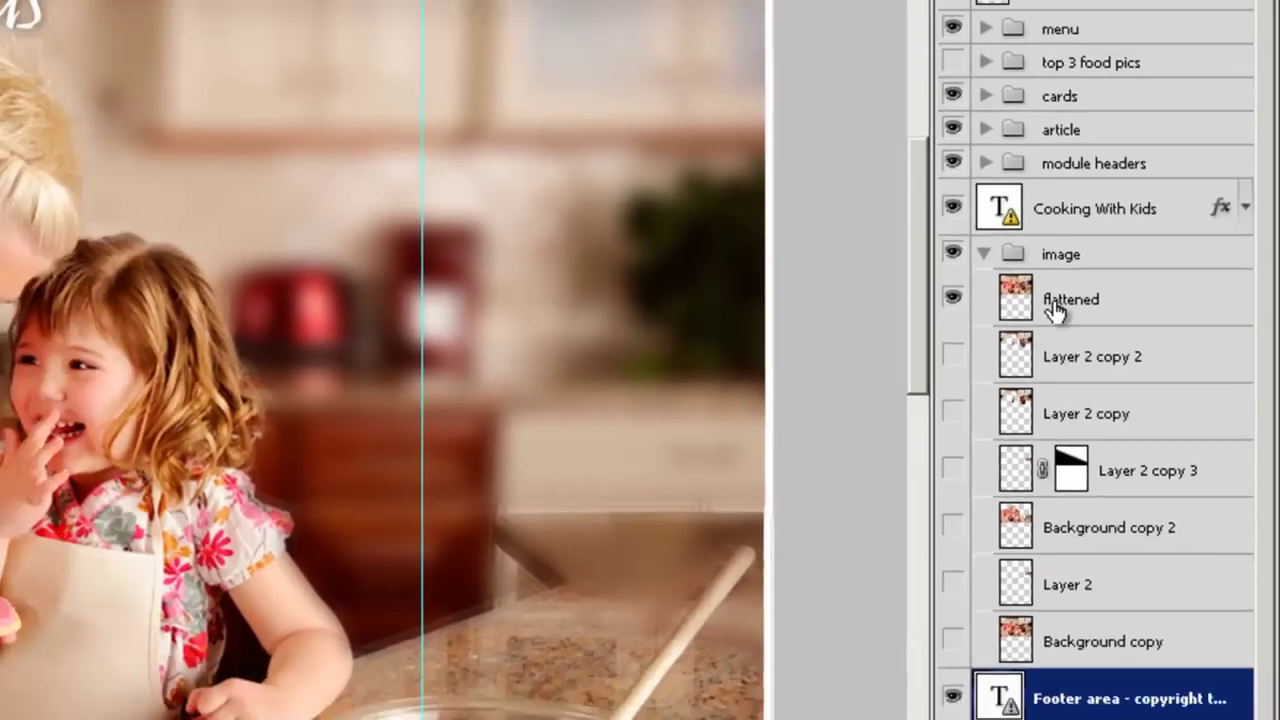
click(995, 292)
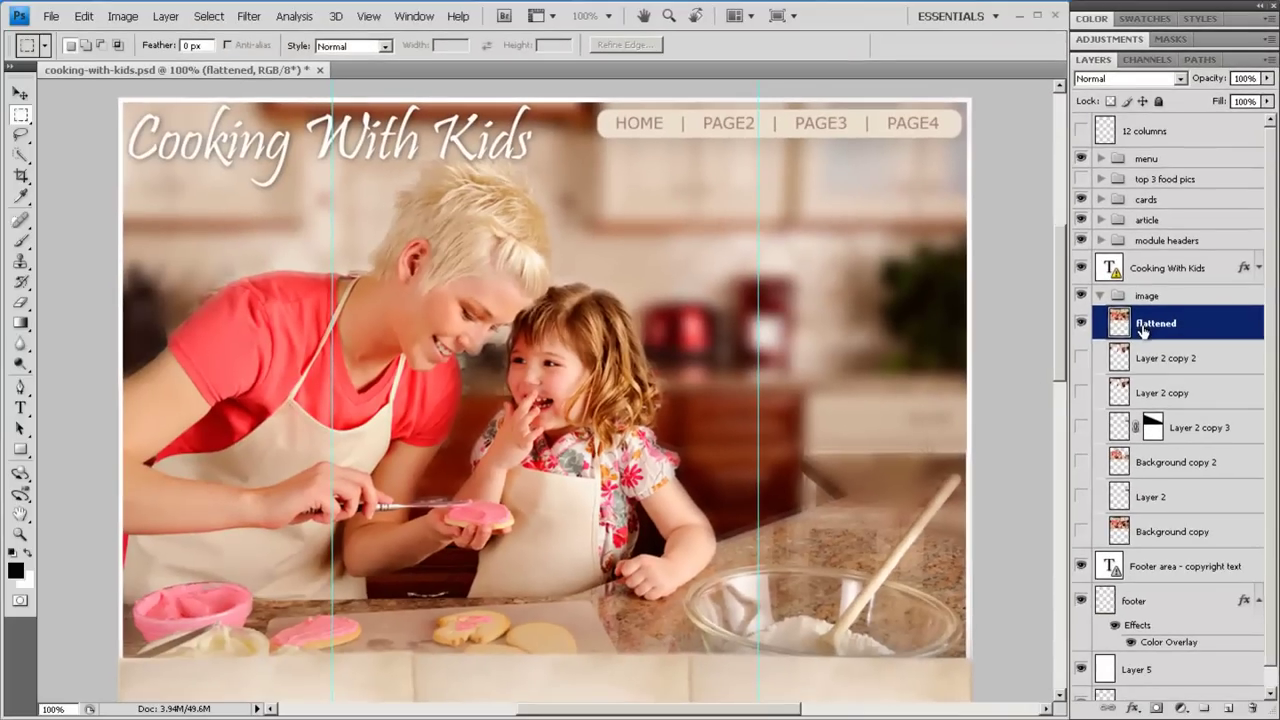
- Select the entire canvas and copy all visible layers merged
click(209, 16)
click(211, 35)
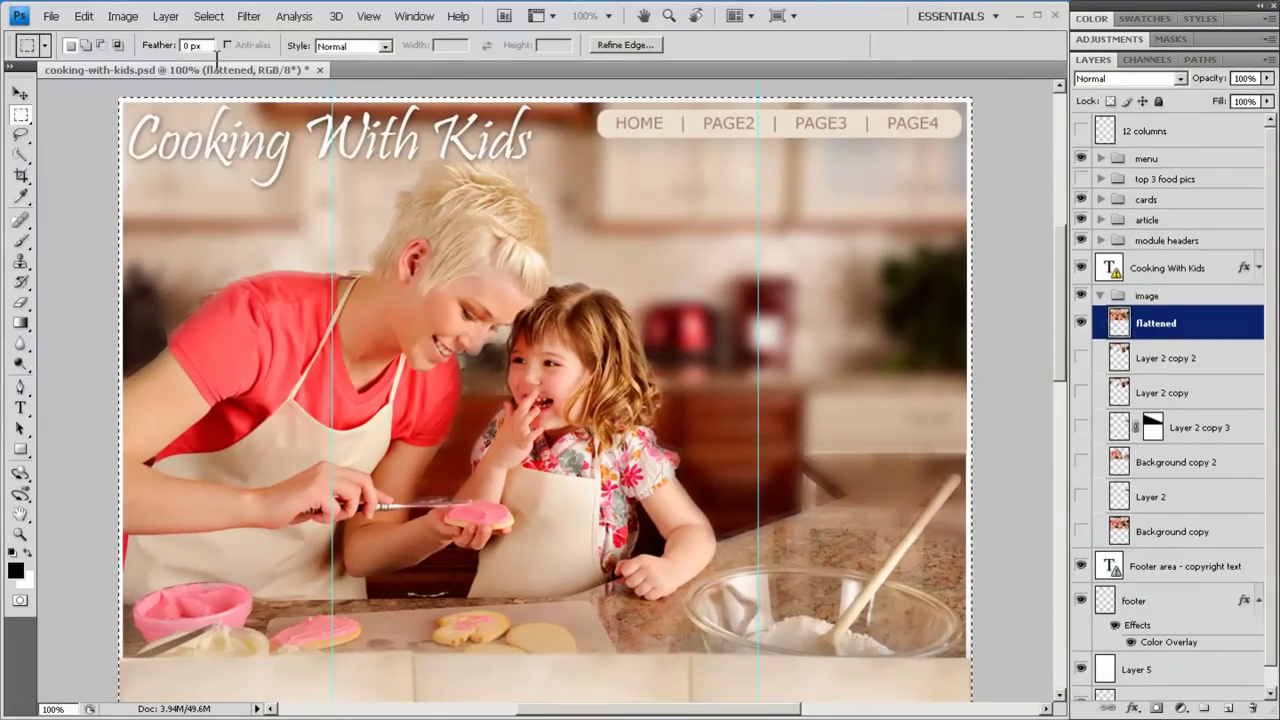
click(84, 16)
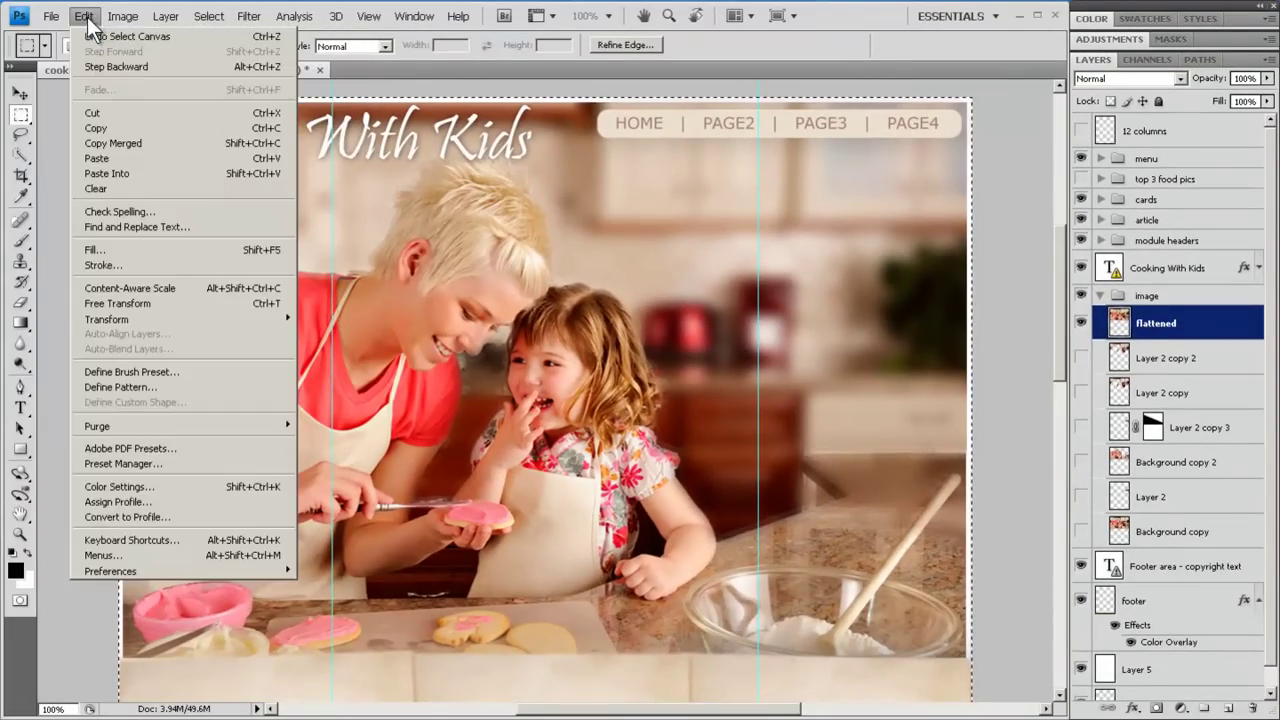
click(108, 140)
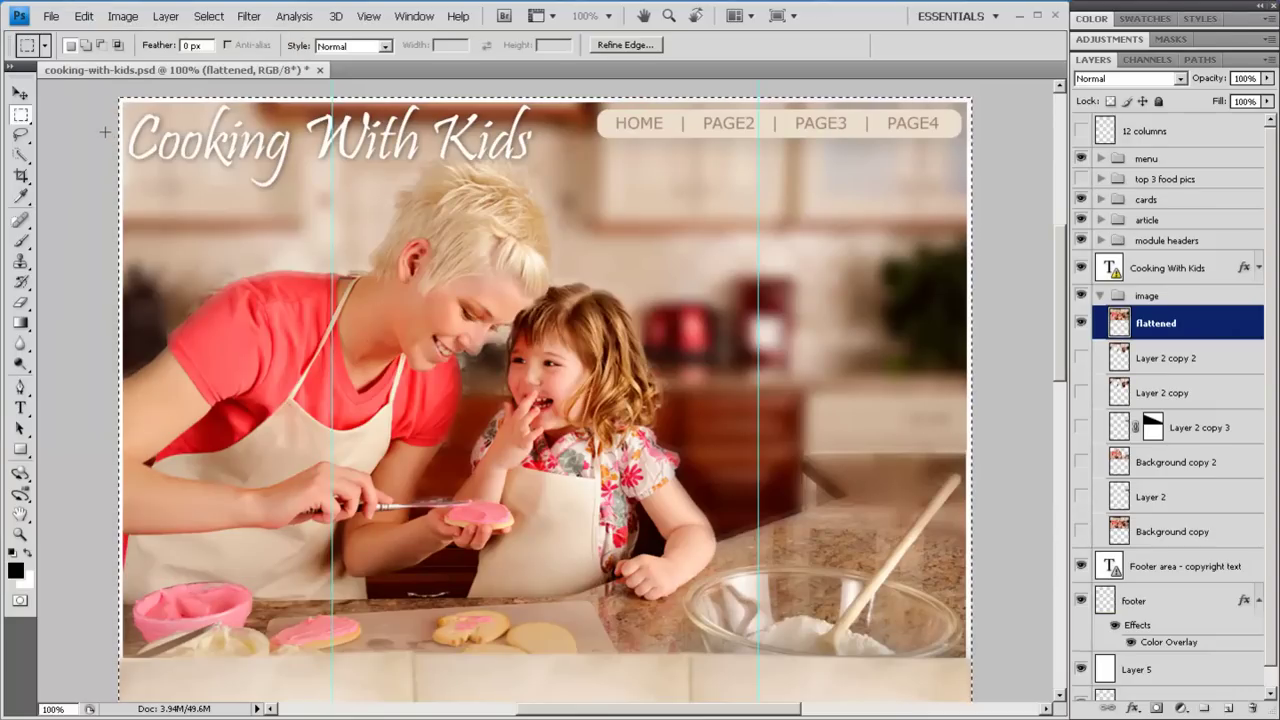
- Create a new clipboard-sized document, Untitled-1, and paste the header photo into it as Layer 1
click(51, 16)
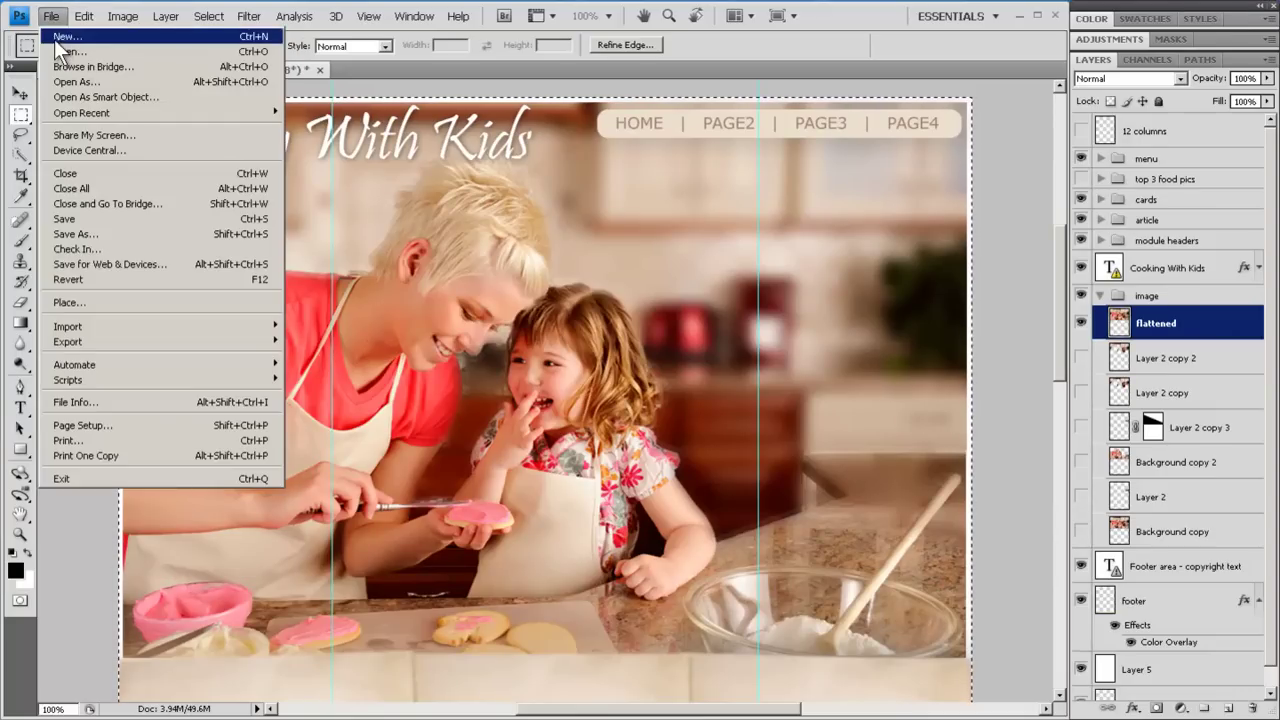
click(52, 40)
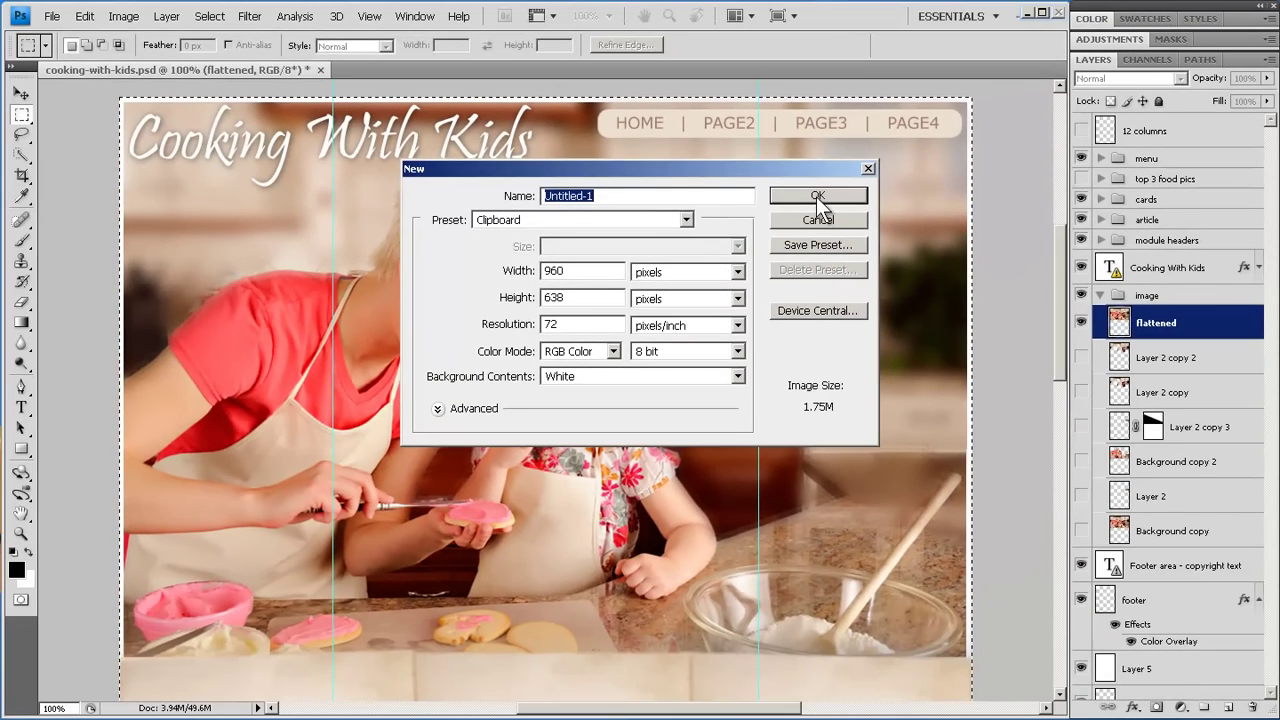
click(815, 195)
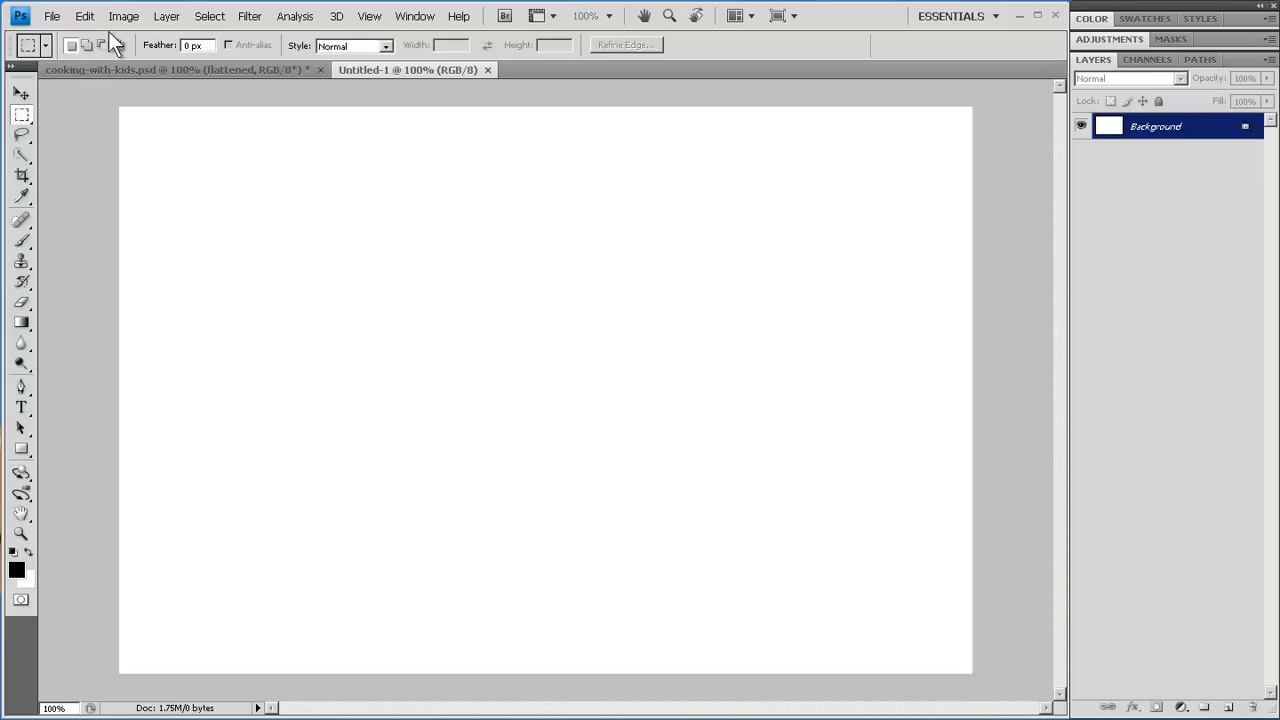
click(85, 16)
click(100, 155)
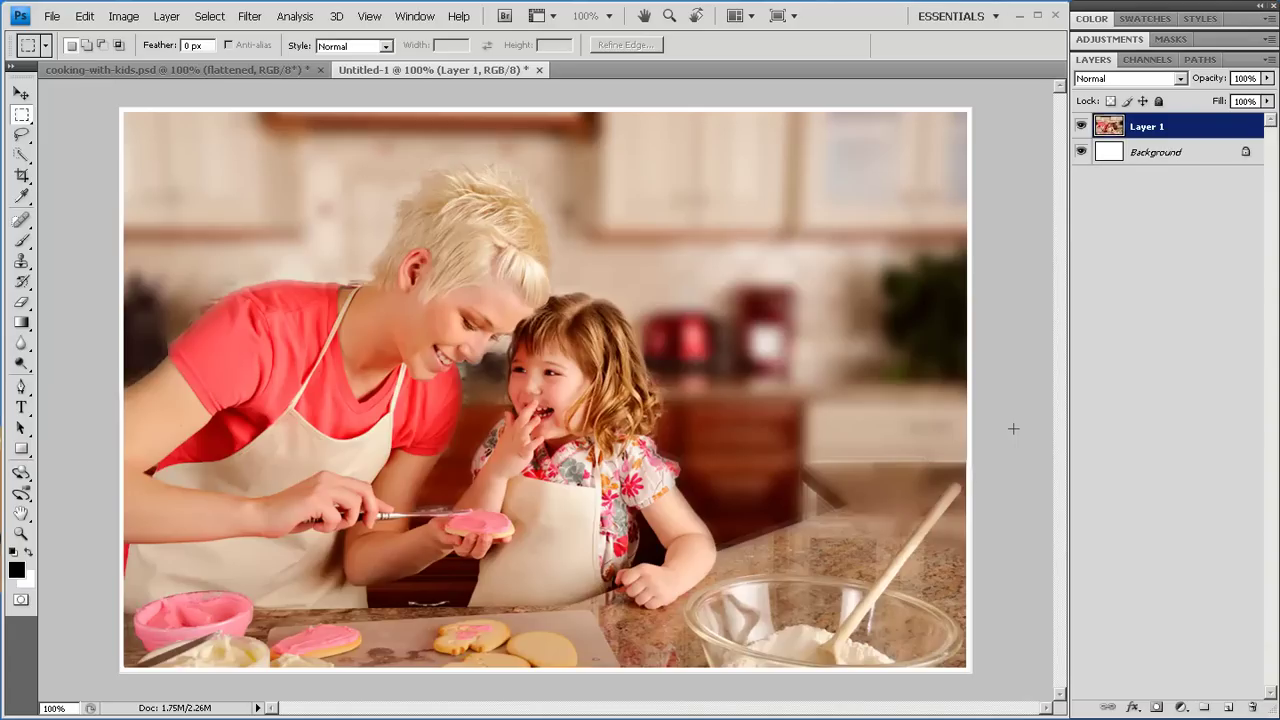
- Open Save for Web & Devices, then move and enlarge the dialog for bigger 4-Up previews
click(54, 17)
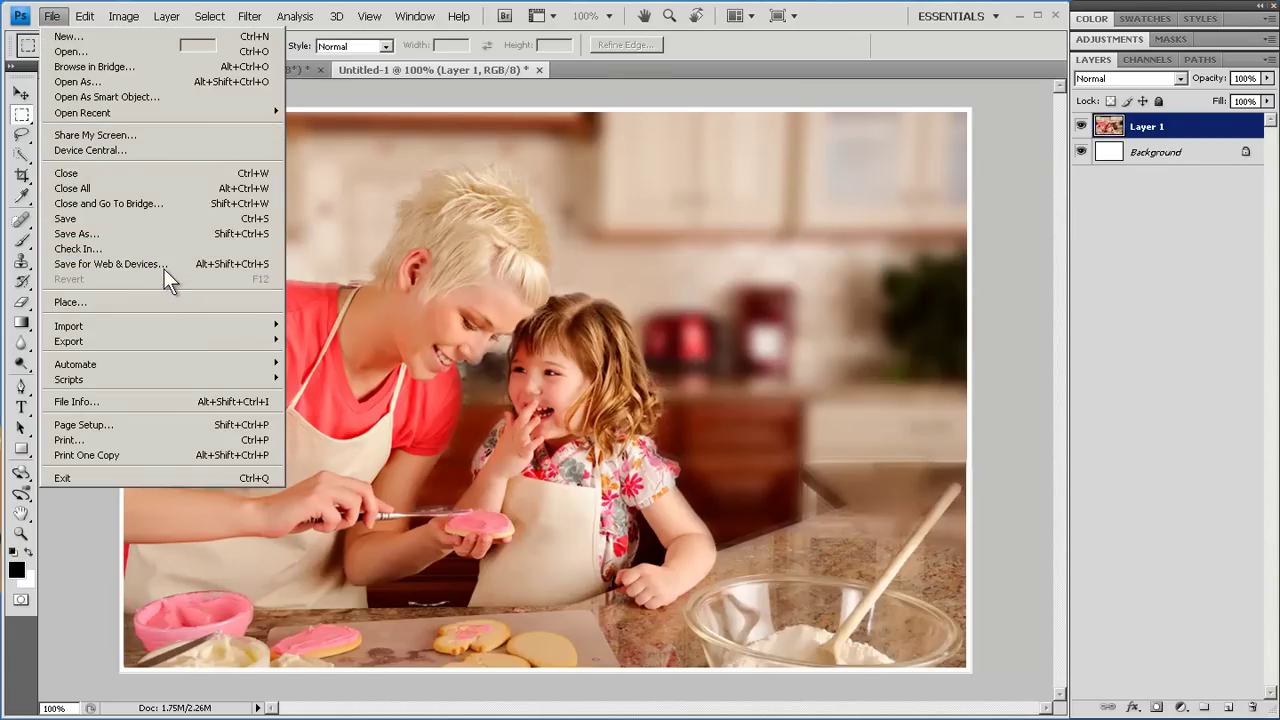
click(164, 266)
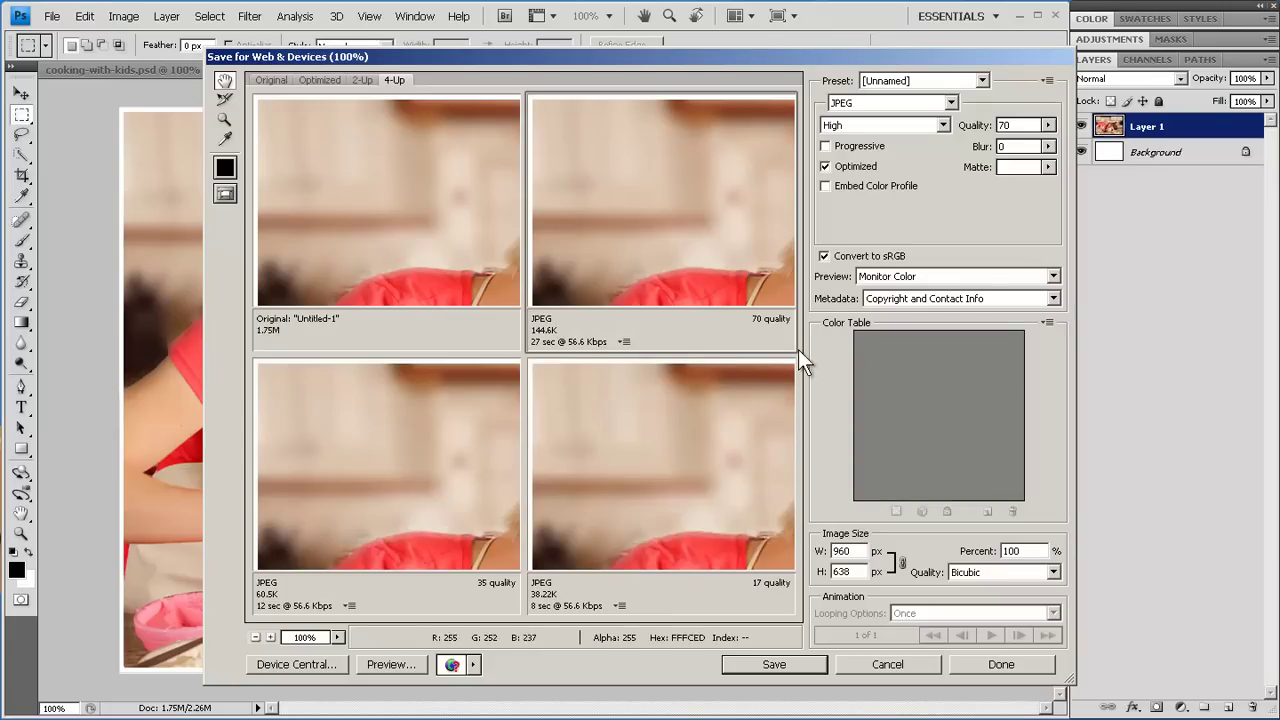
drag(805, 62, 622, 27)
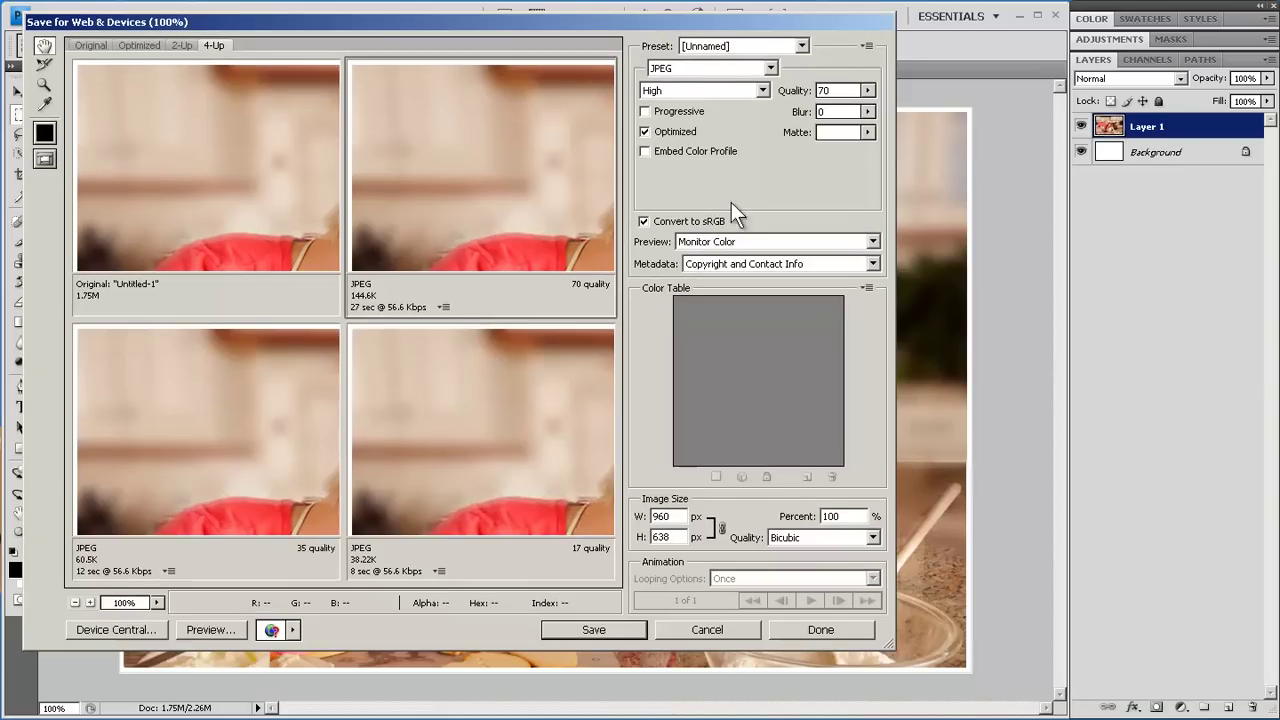
drag(888, 645, 1190, 683)
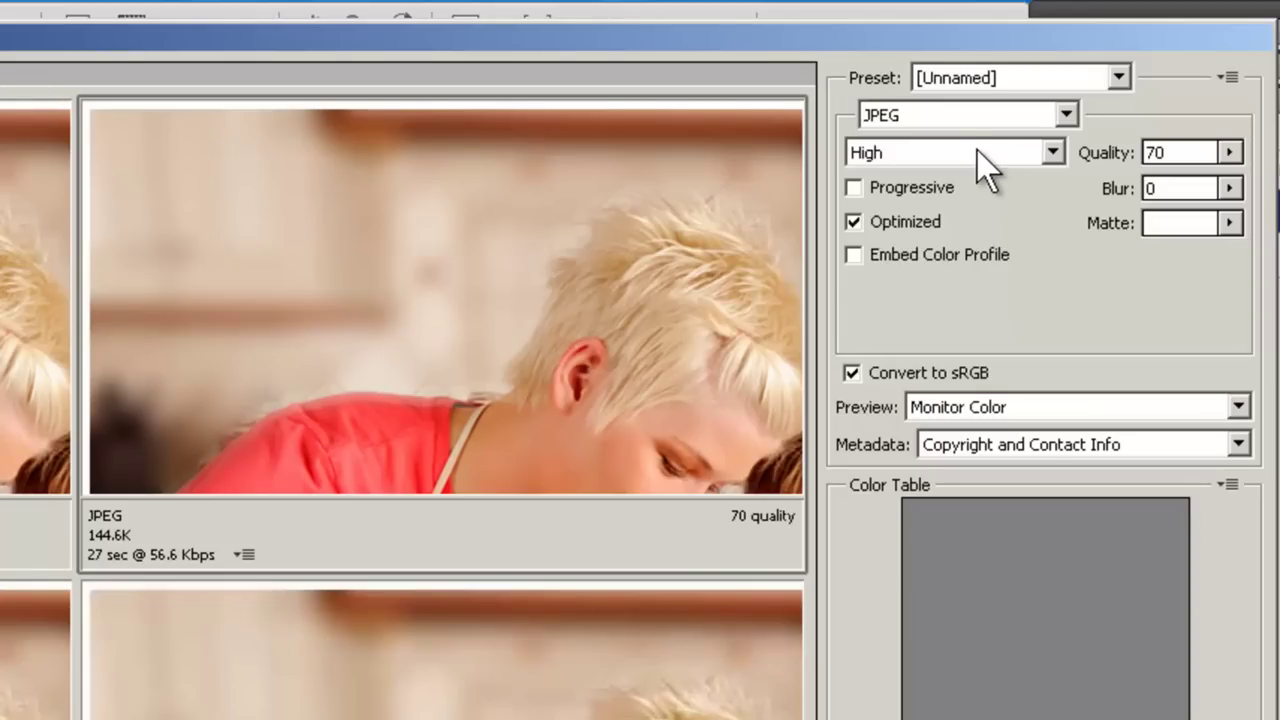
- Select the quality 35 and 17 JPEG panes, then pan and zoom to 200% and back to 100% to compare facial detail
click(35, 660)
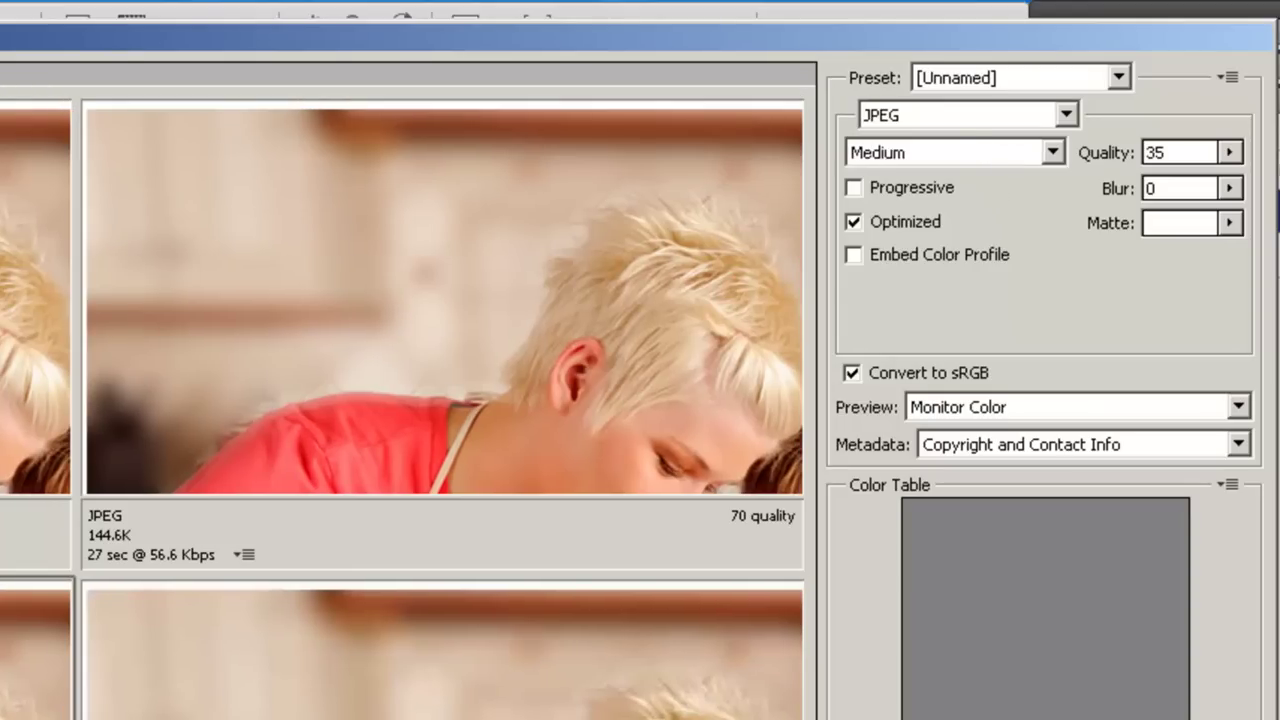
click(660, 700)
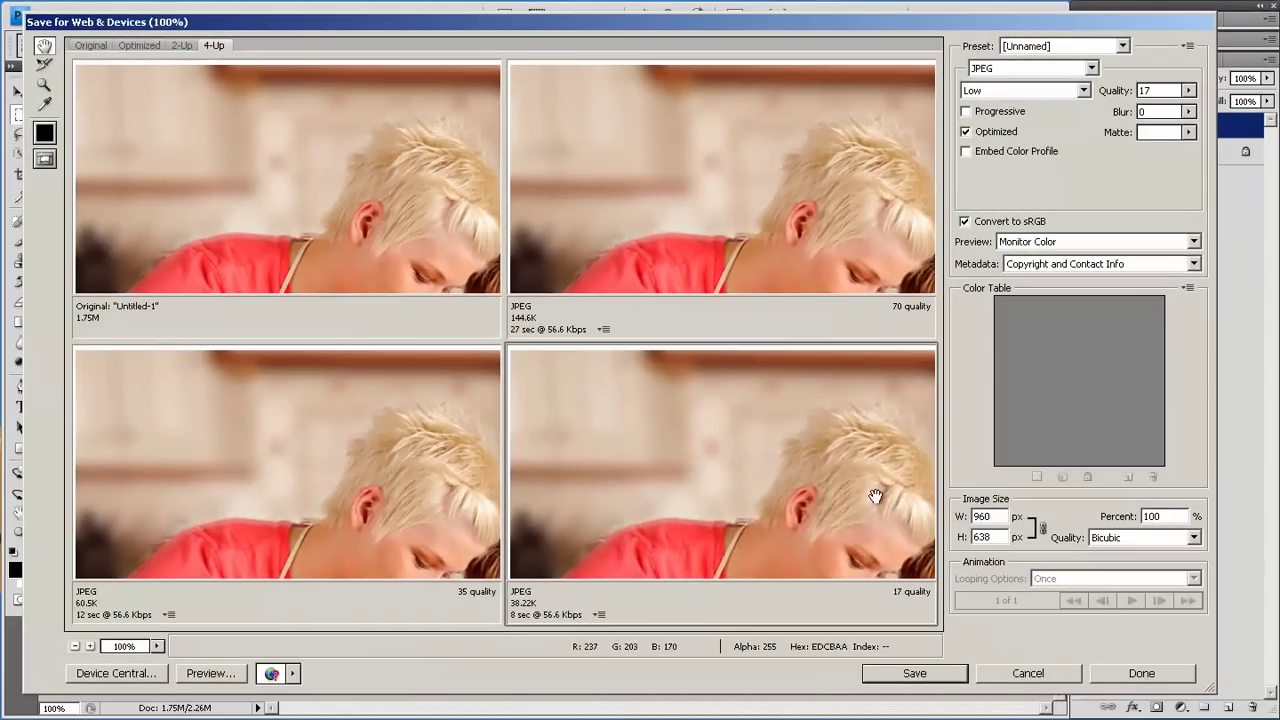
drag(874, 497, 787, 426)
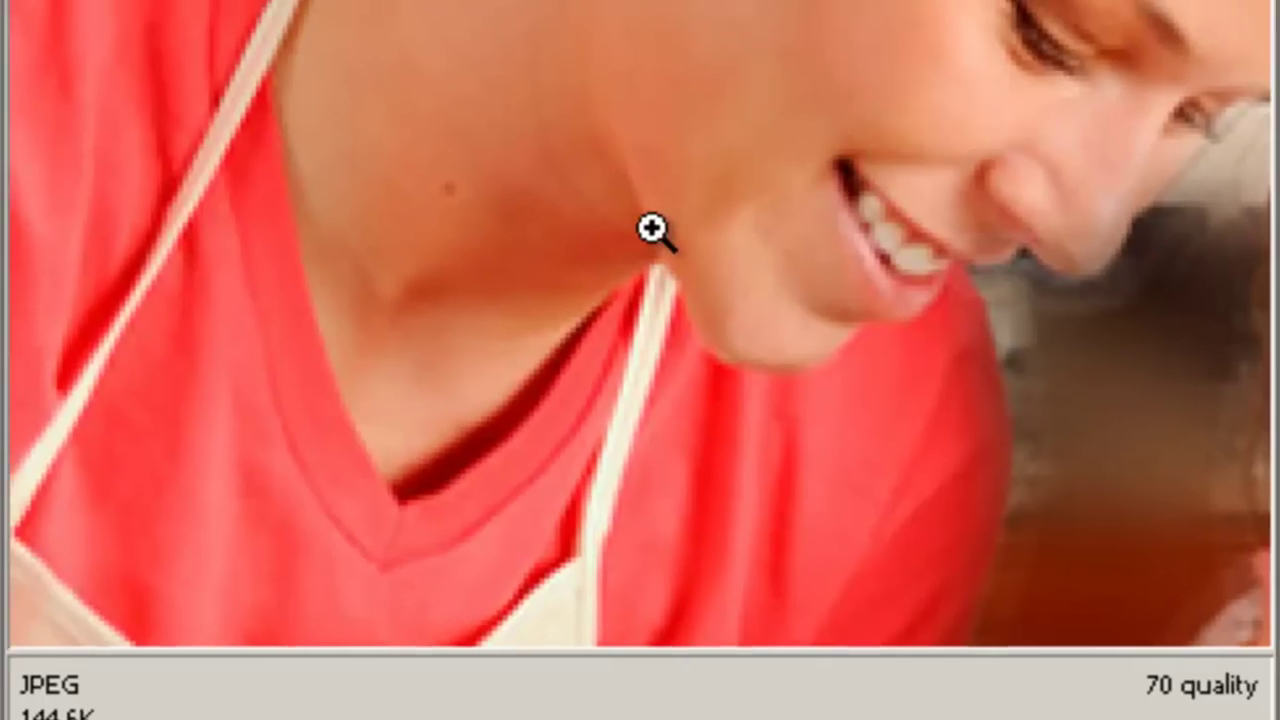
drag(813, 632, 897, 437)
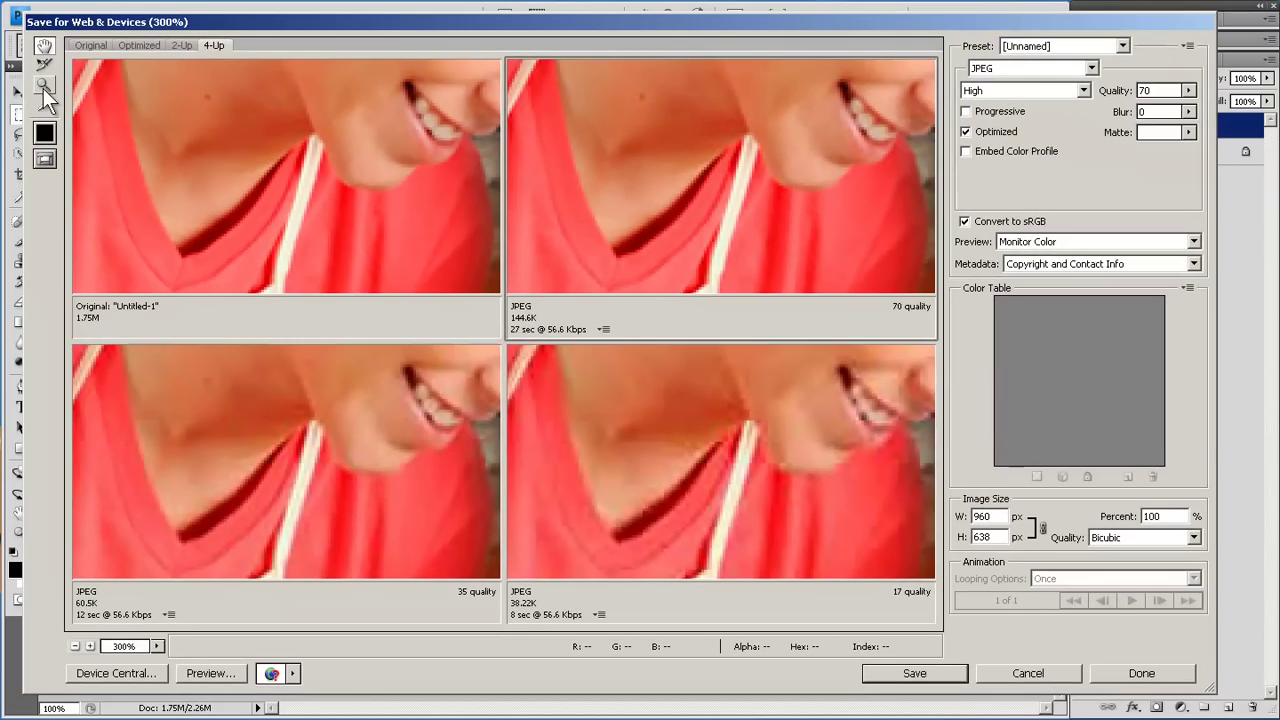
click(44, 88)
double_click(46, 86)
click(757, 445)
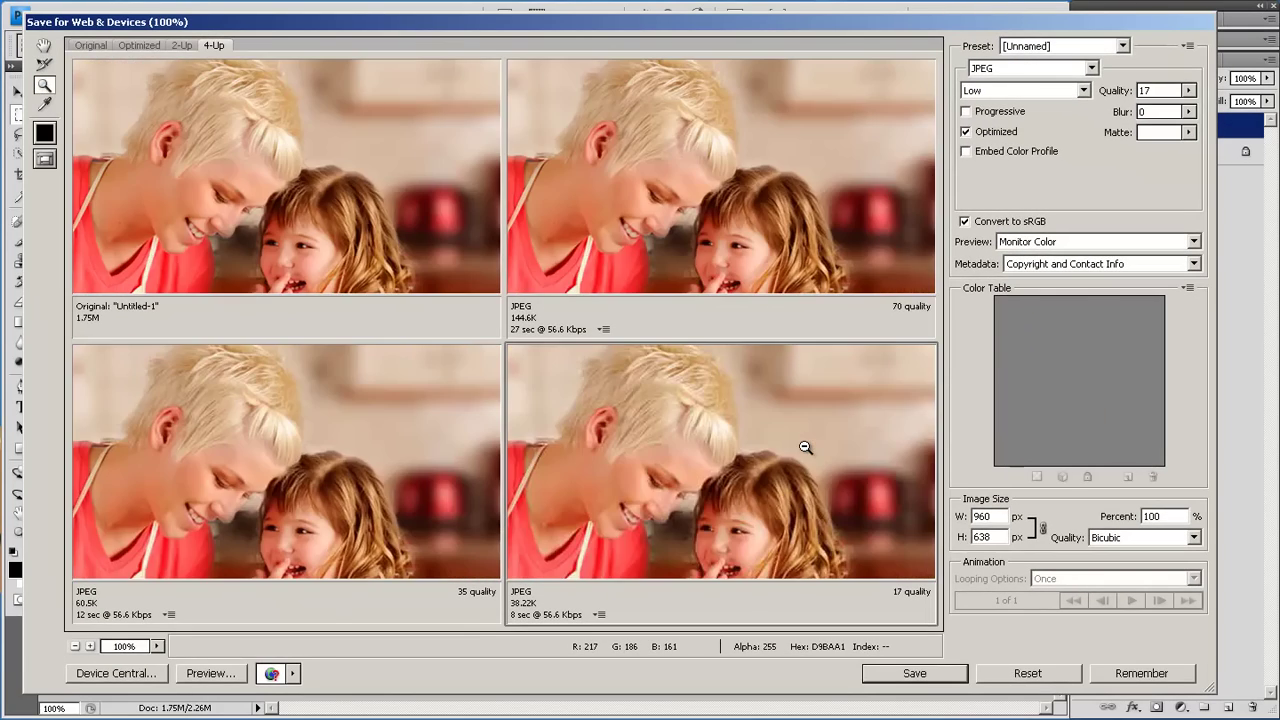
alt+click(807, 444)
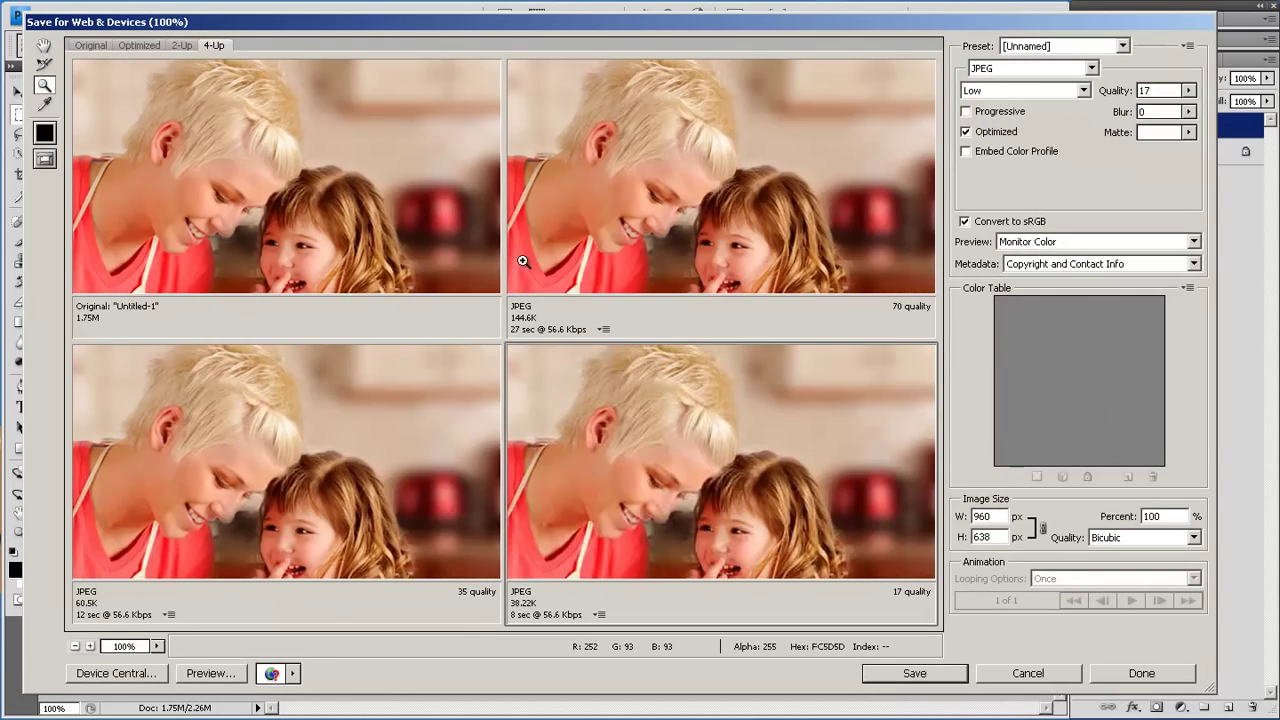
- Change the fourth preview's format from PNG-8 to PNG-24
click(44, 45)
click(1004, 70)
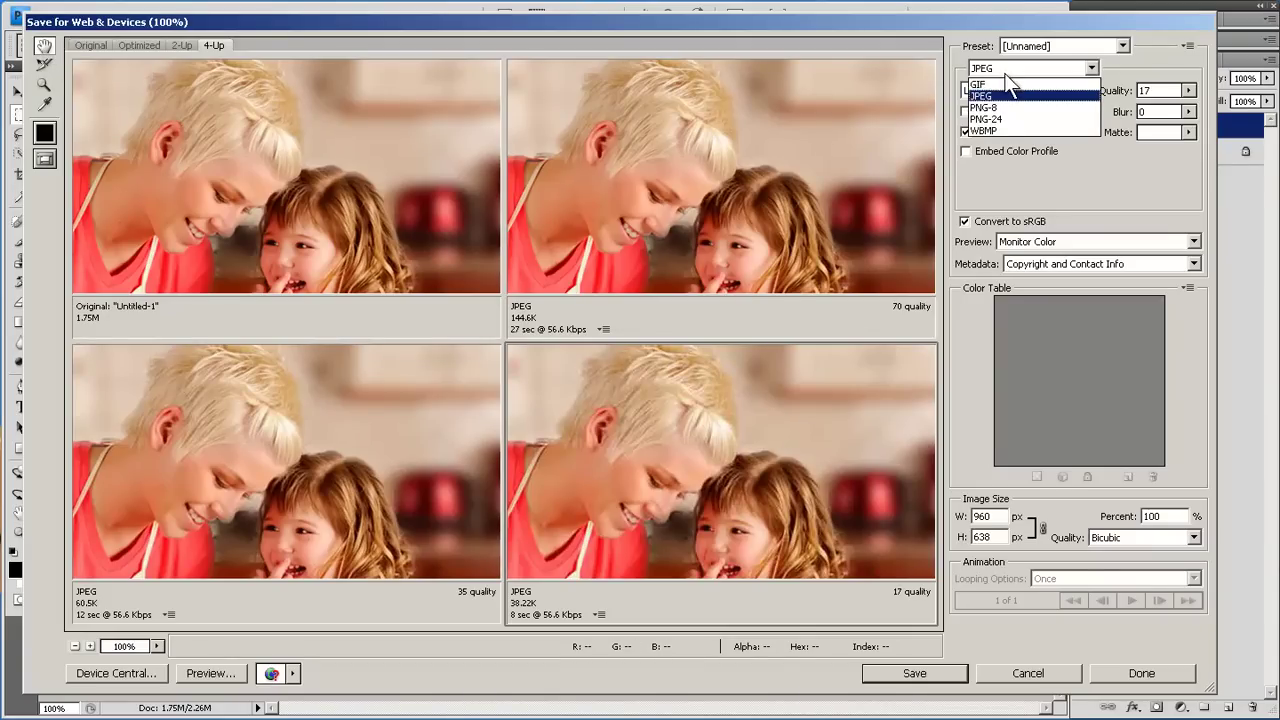
click(1018, 110)
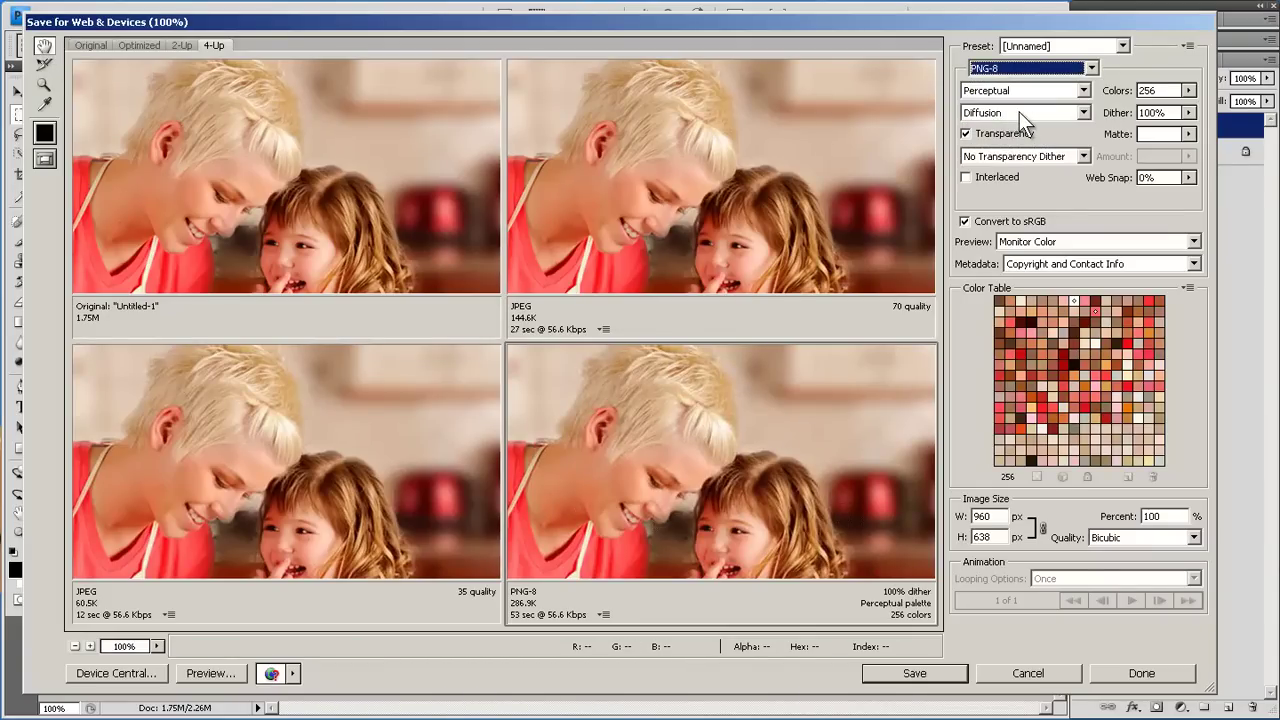
scroll(1046, 66, down, 1)
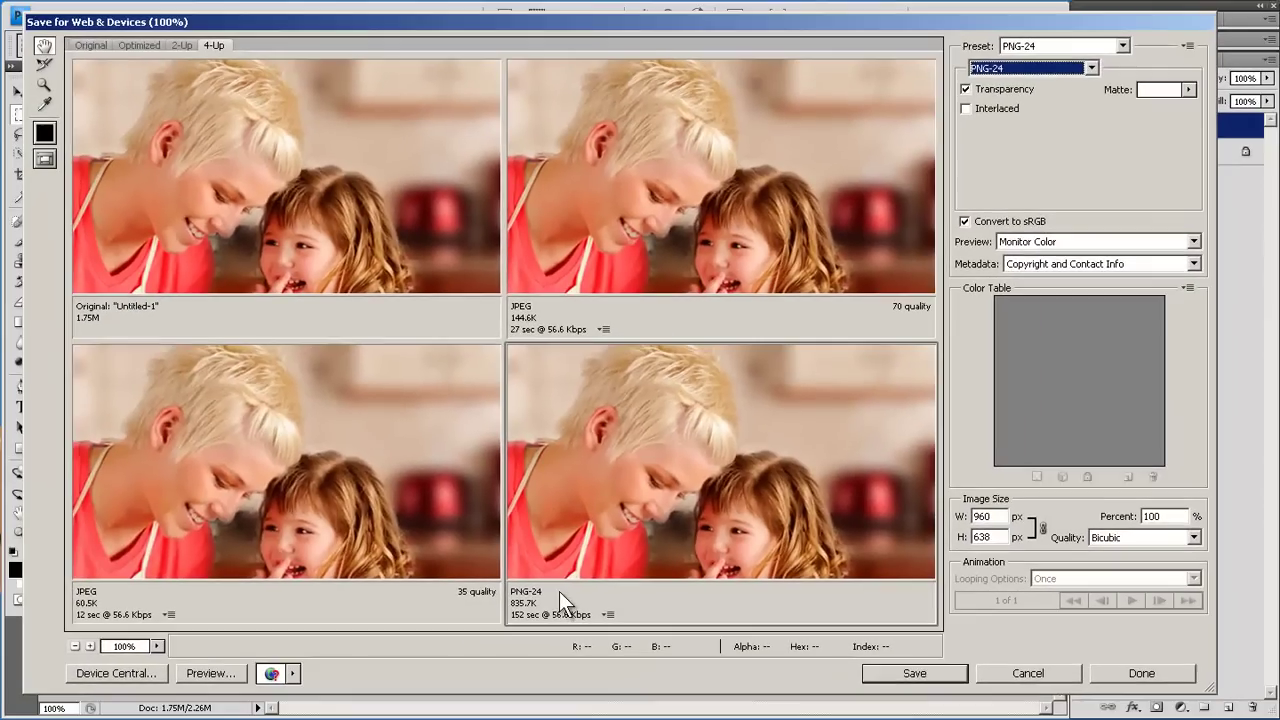
- Select the quality 35 JPEG pane and inspect it zoomed to 200% and 300%, then back at 100%
click(330, 468)
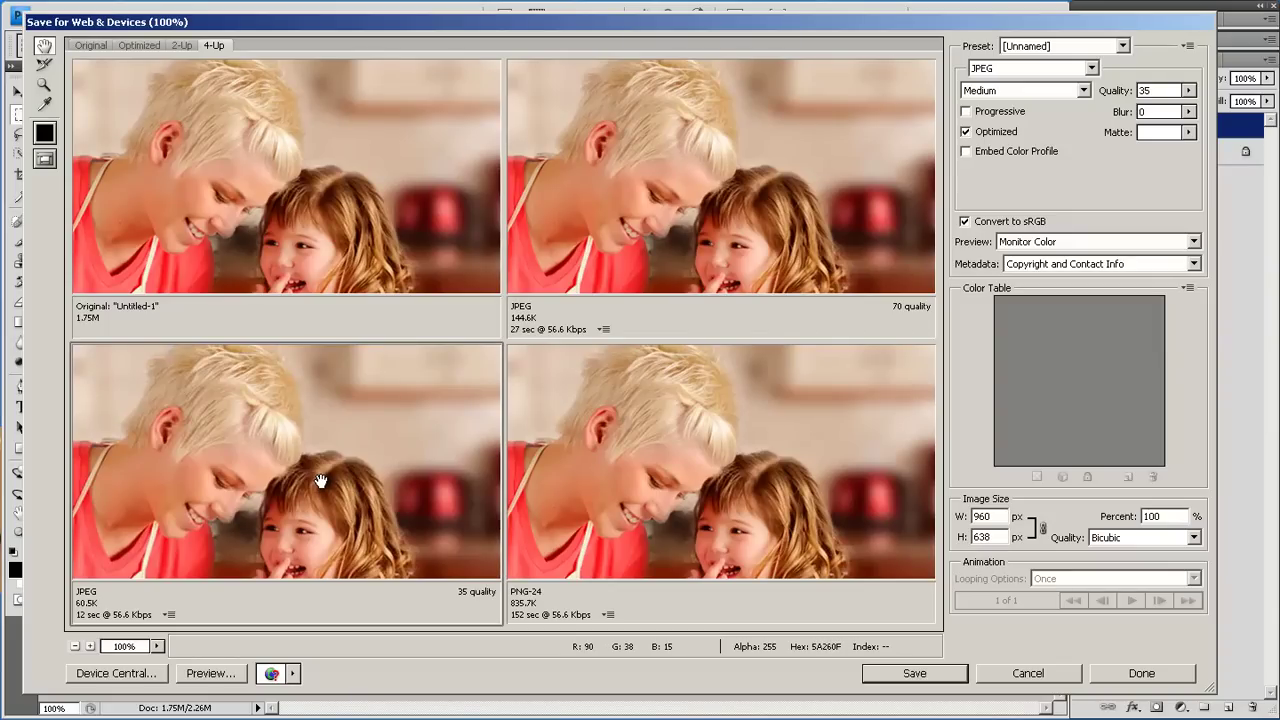
drag(320, 481, 408, 439)
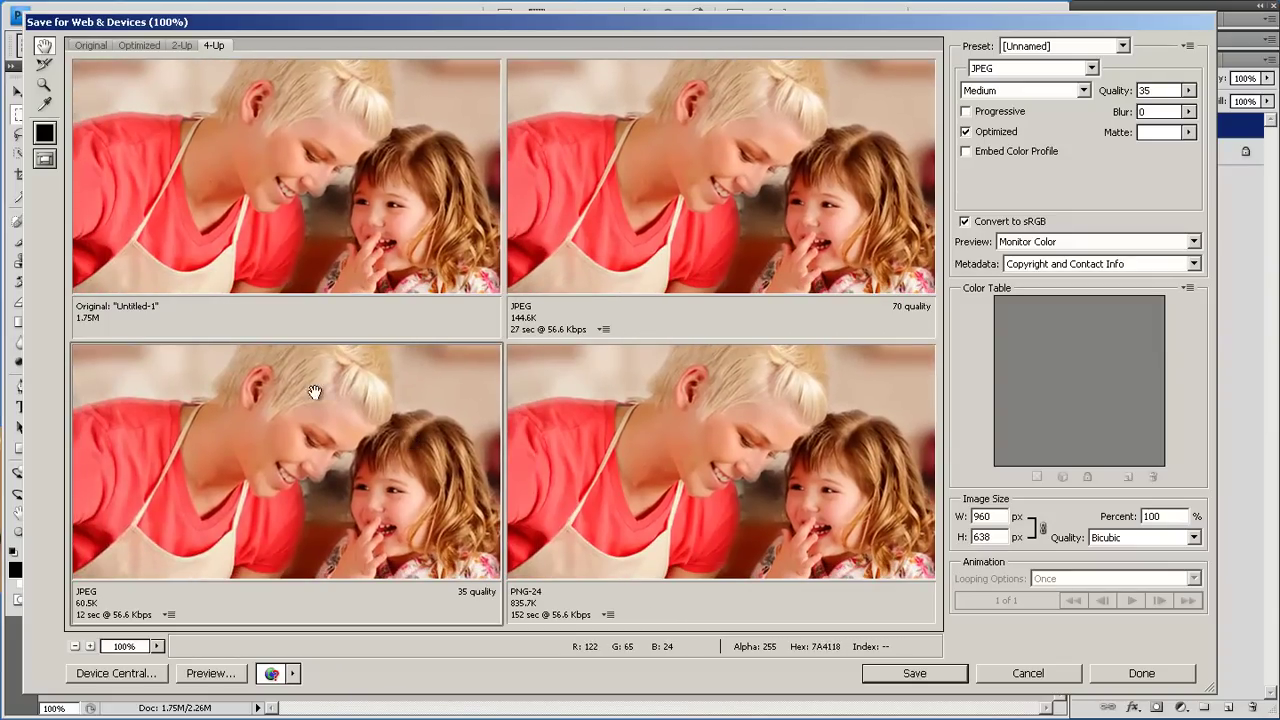
click(245, 491)
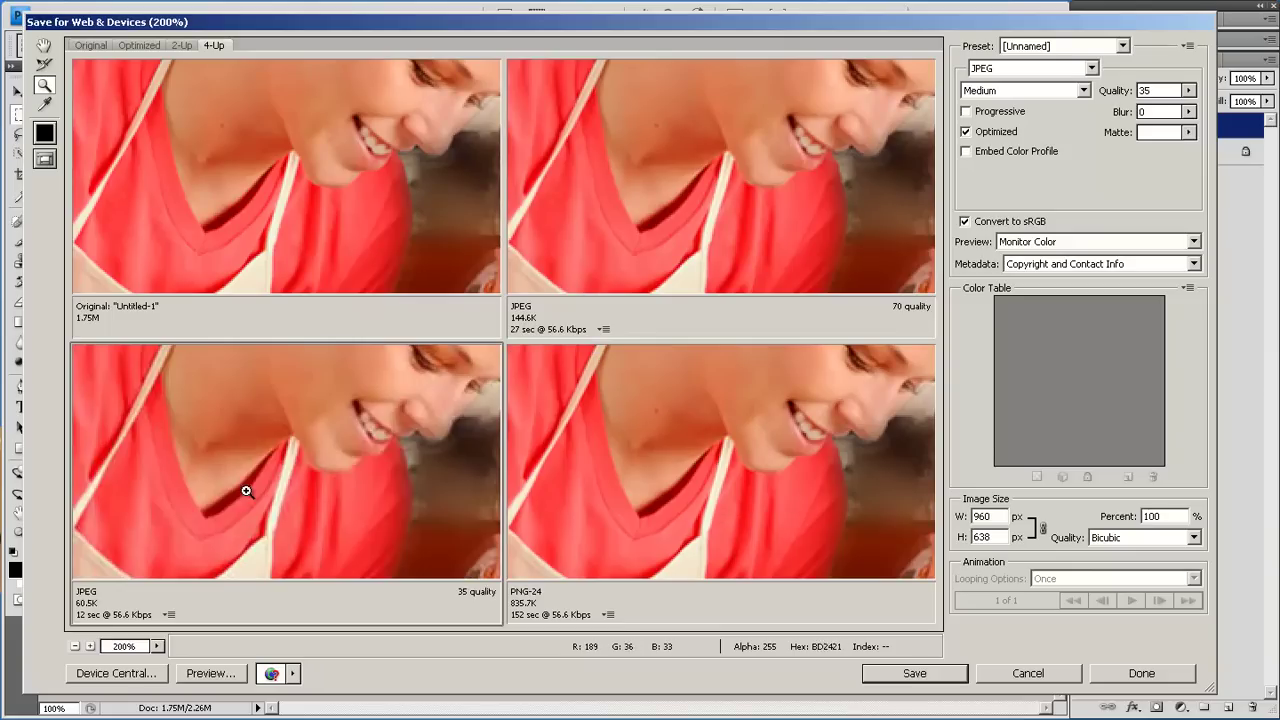
click(306, 438)
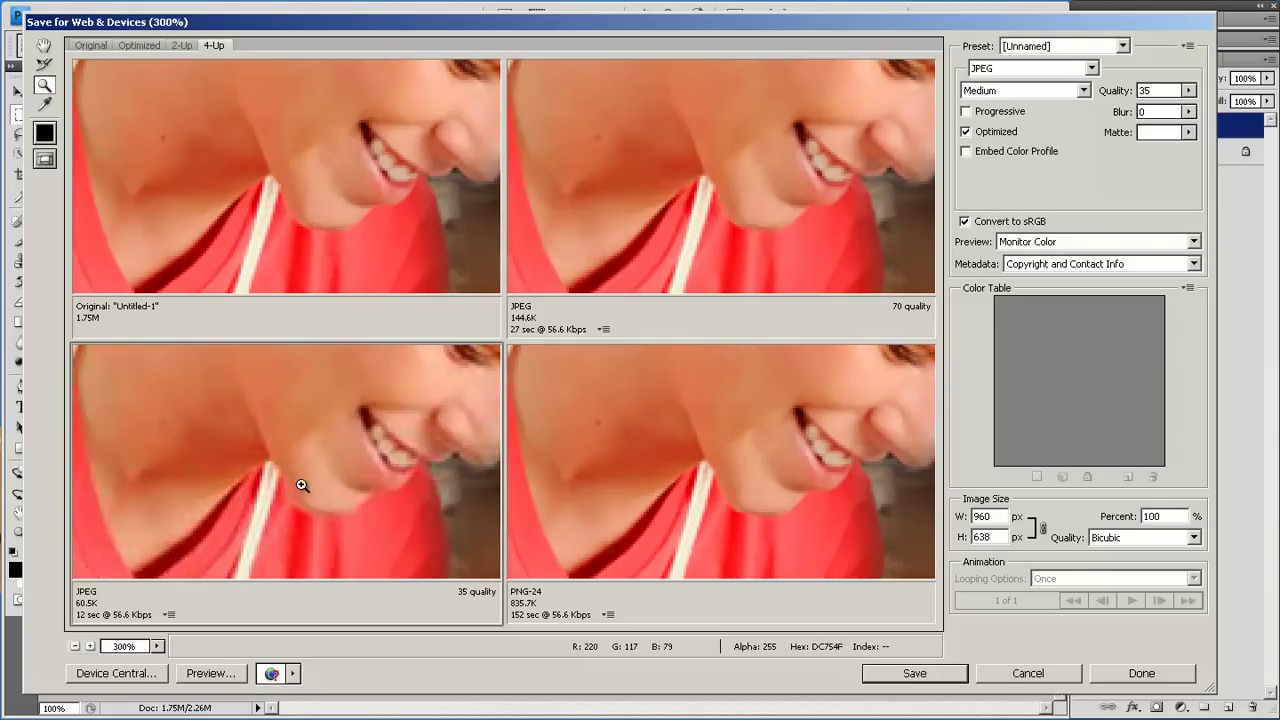
double_click(42, 84)
key(h)
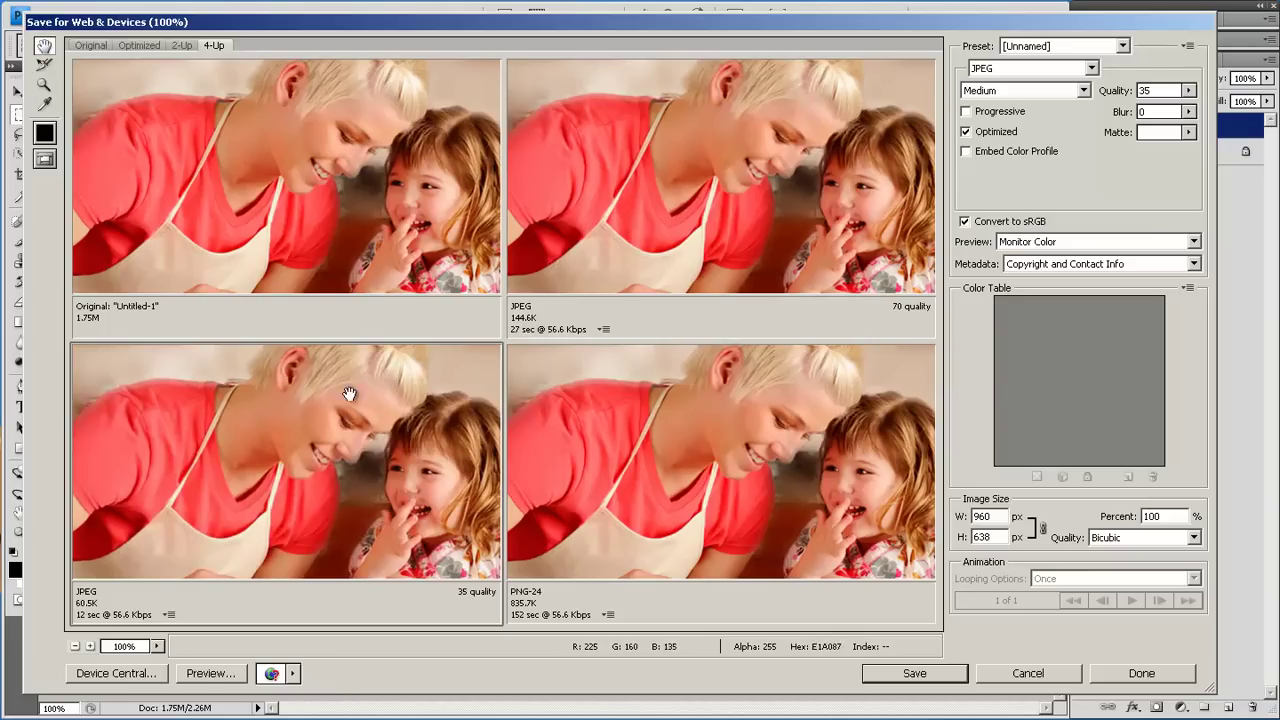
mouse_move(383, 410)
mouse_down()
mouse_move(380, 472)
mouse_move(343, 430)
mouse_move(400, 417)
mouse_up()
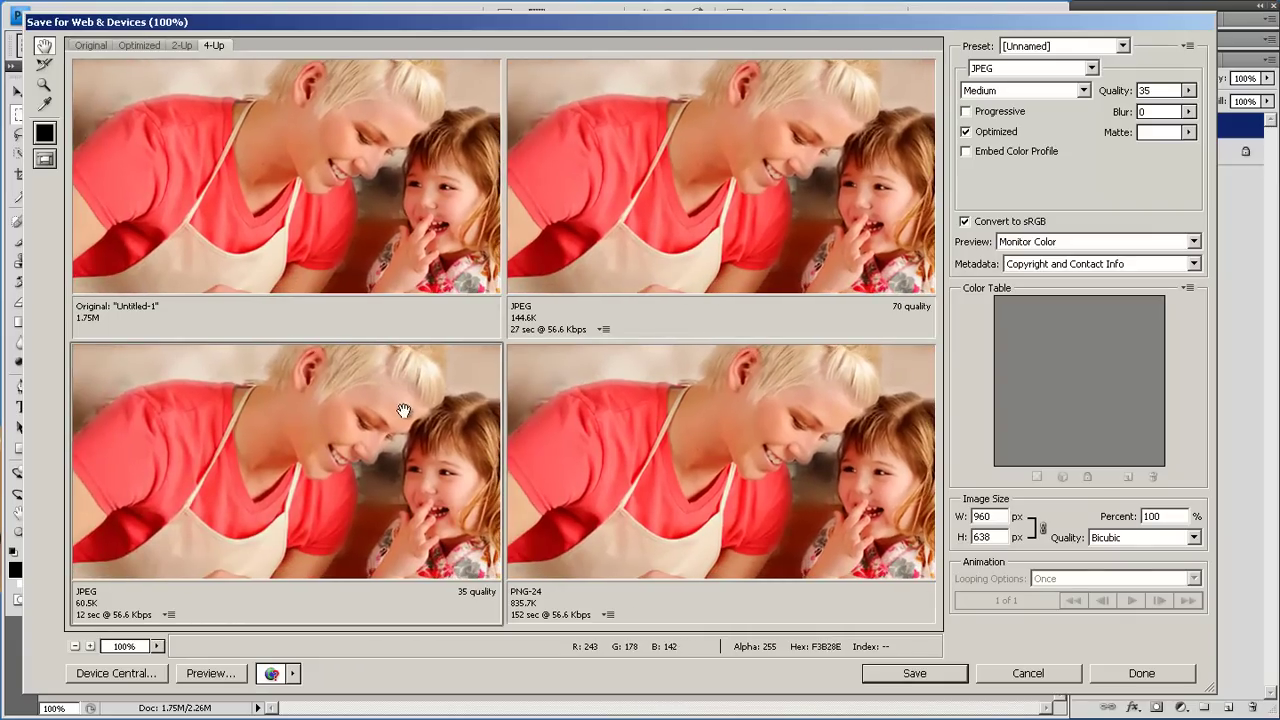
- Save the quality-35 JPEG as large_background.jpg in the design folder
click(955, 676)
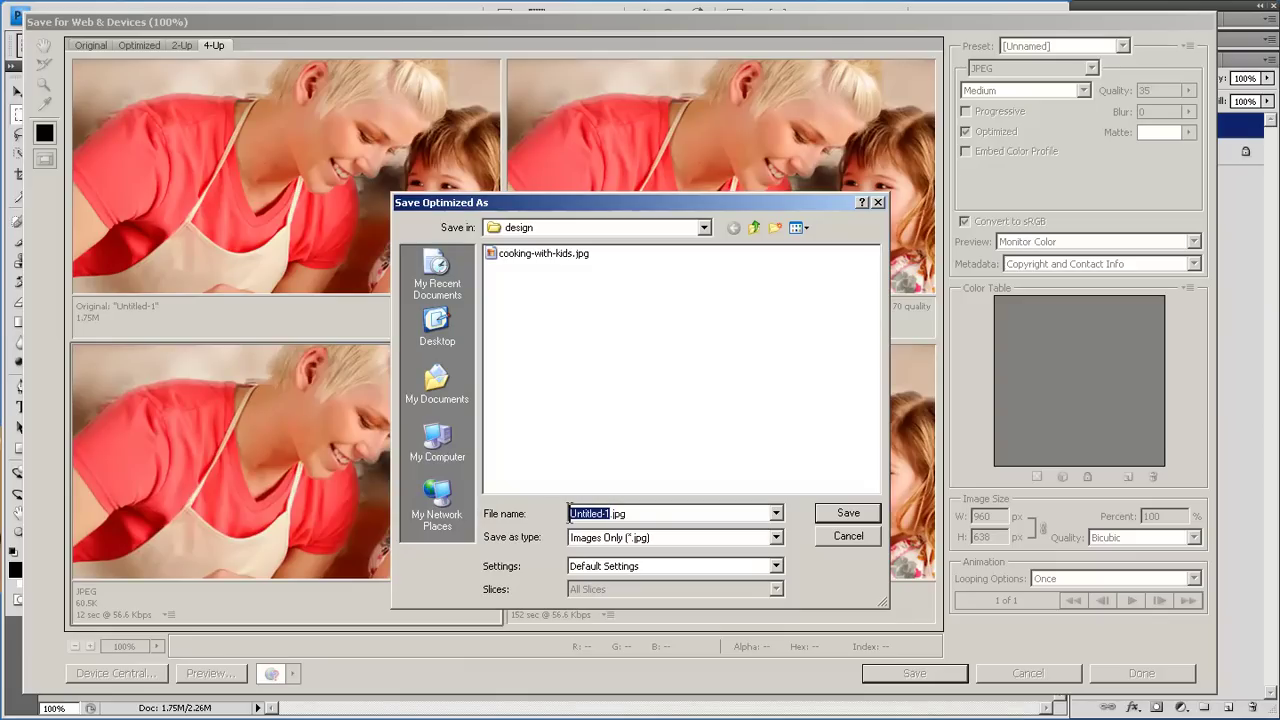
text(aarge_background)
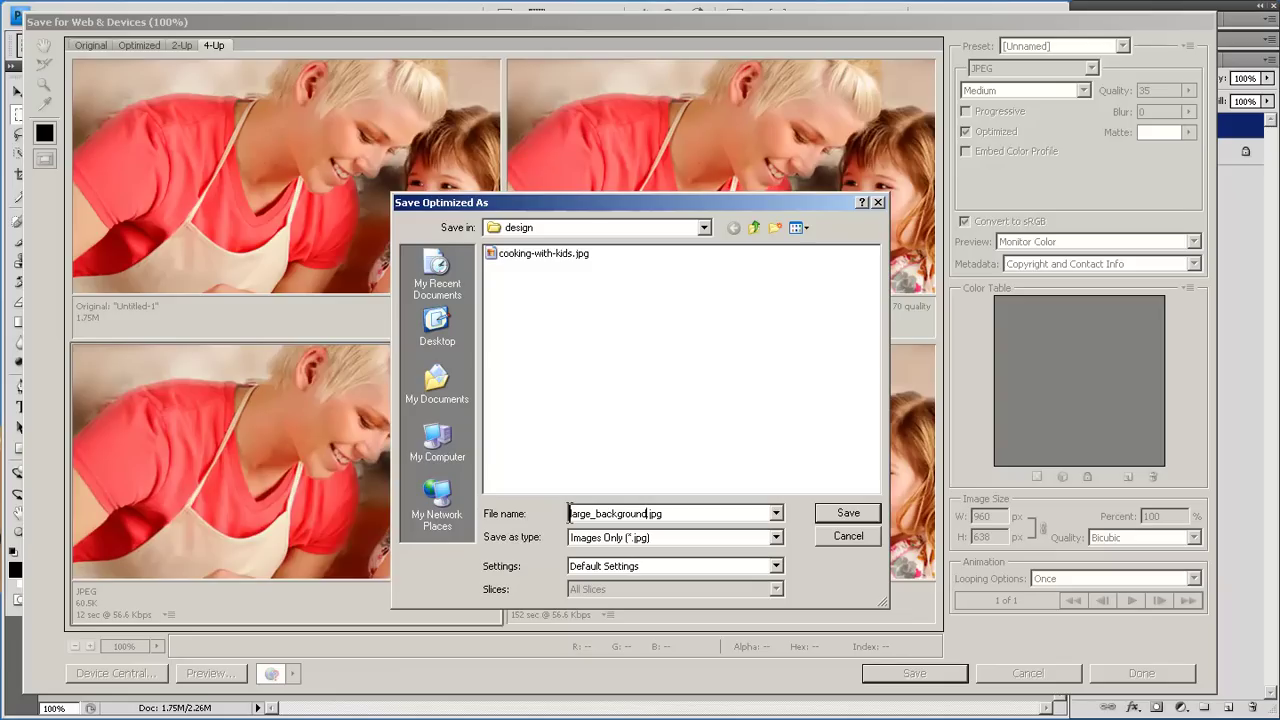
click(843, 515)
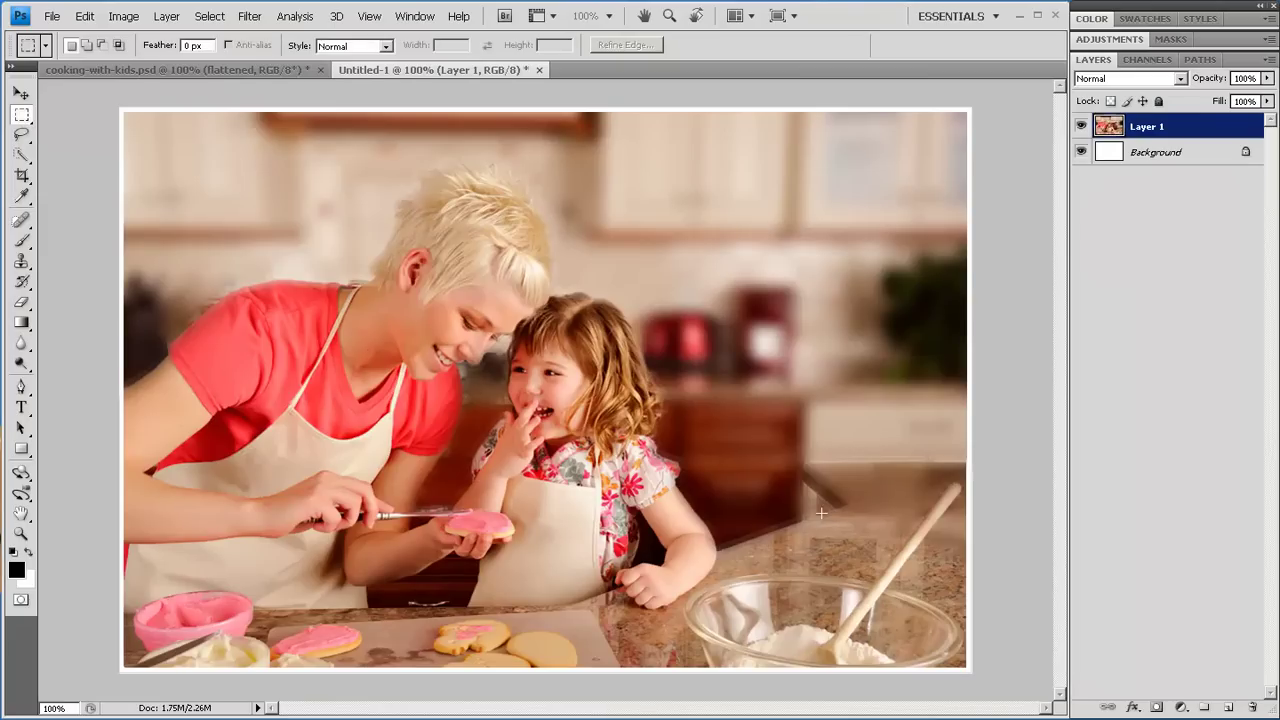
- Close Untitled-1 without saving, delete the flattened photo layer, and expand the title's Drop Shadow effect
click(540, 70)
click(542, 262)
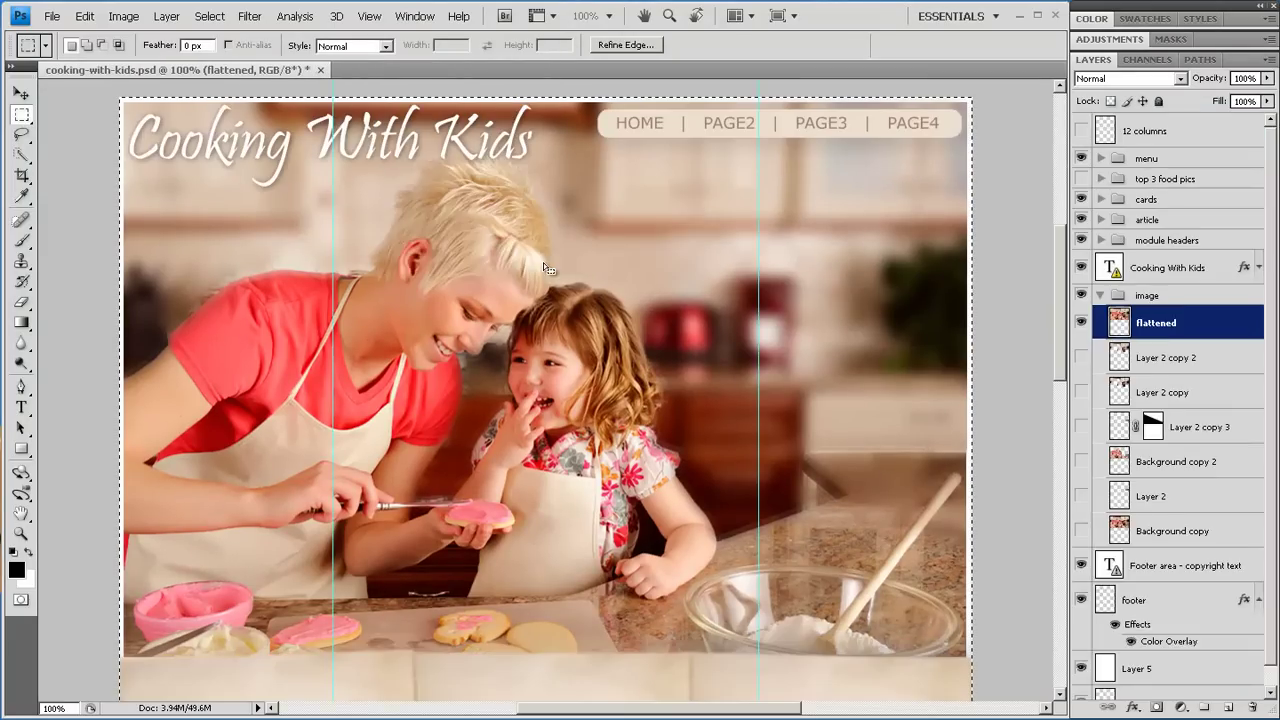
key(ctrl+alt+z)
key(ctrl+alt+z)
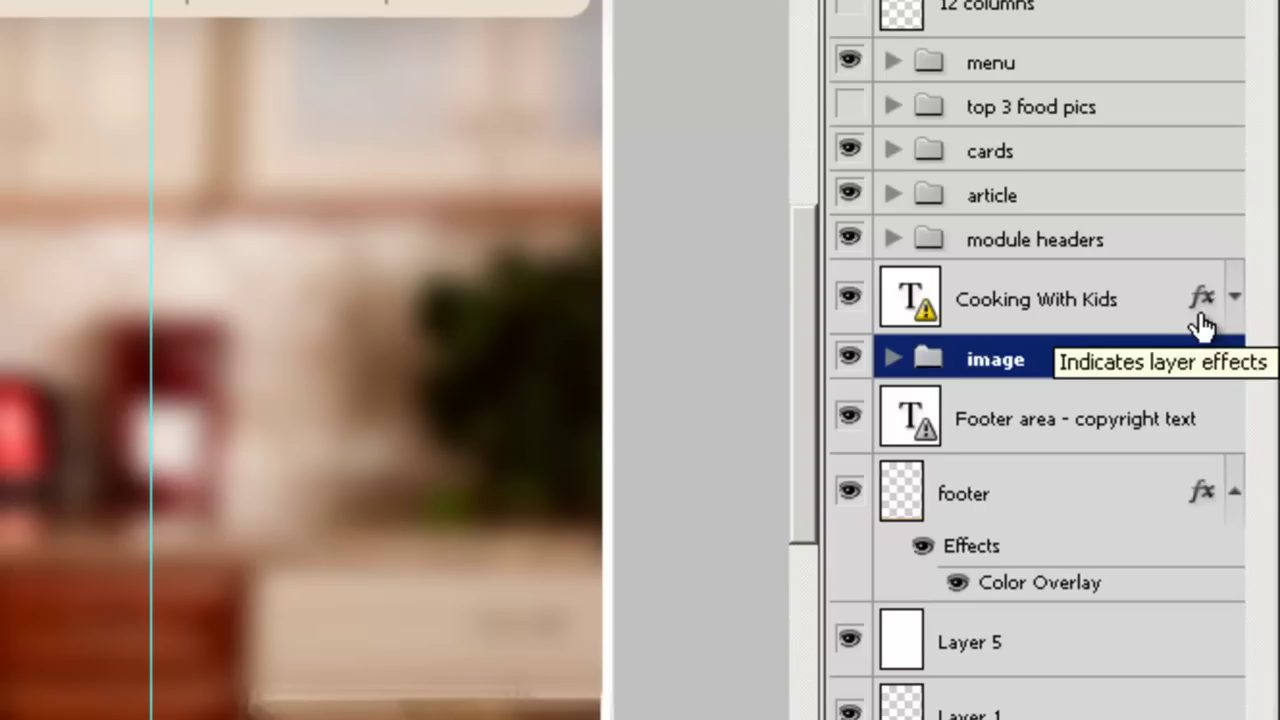
click(1237, 298)
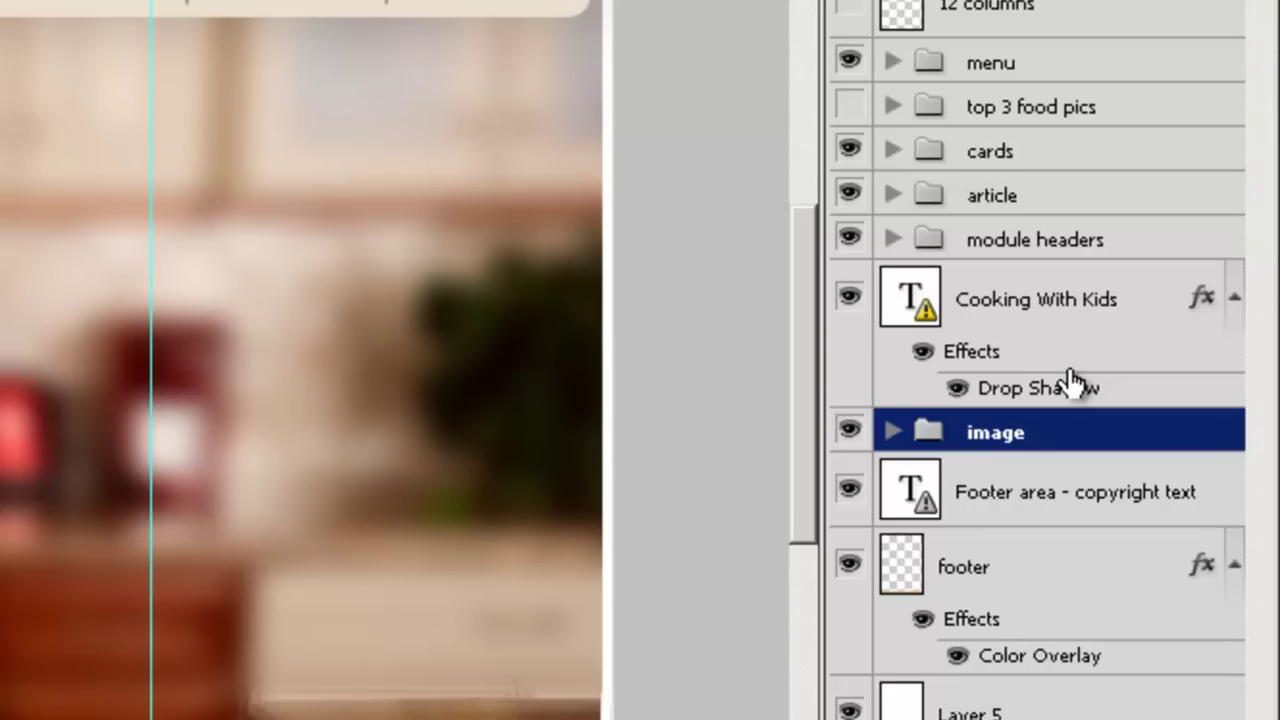
- Hide the image group photo and white background, then merge Layer 1 into the Cooking With Kids title layer
click(849, 430)
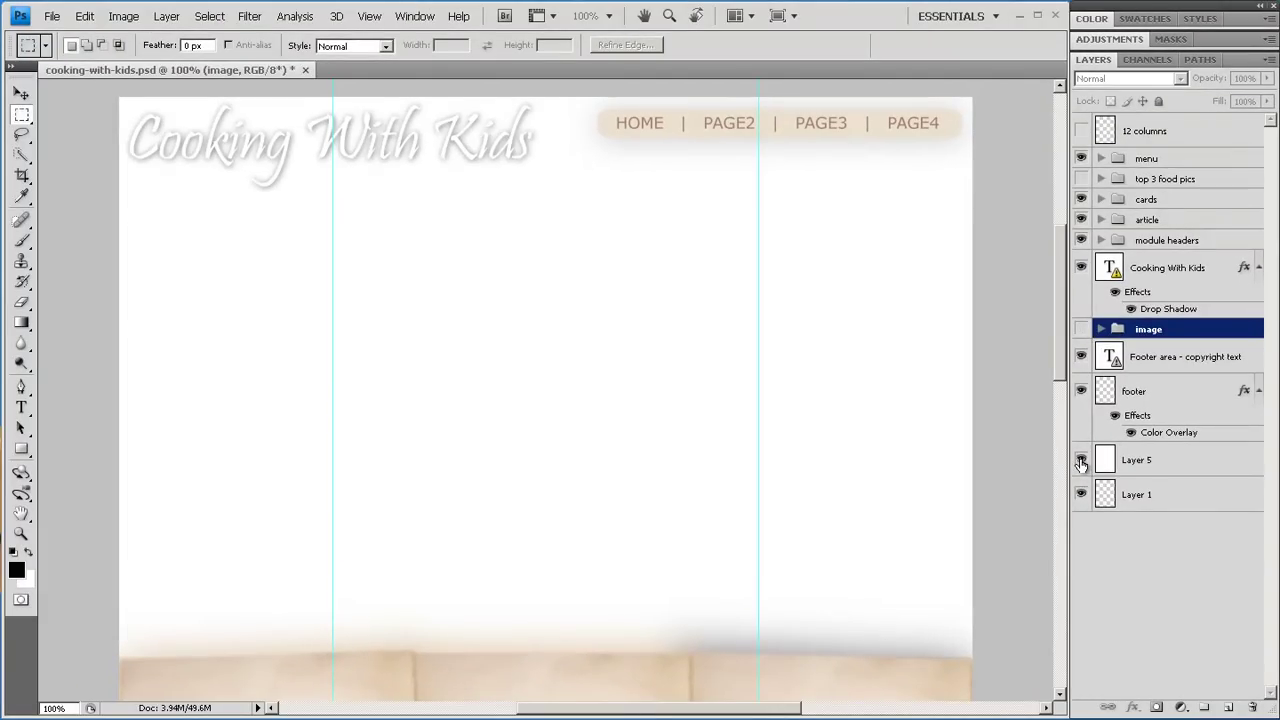
click(1081, 460)
click(1180, 270)
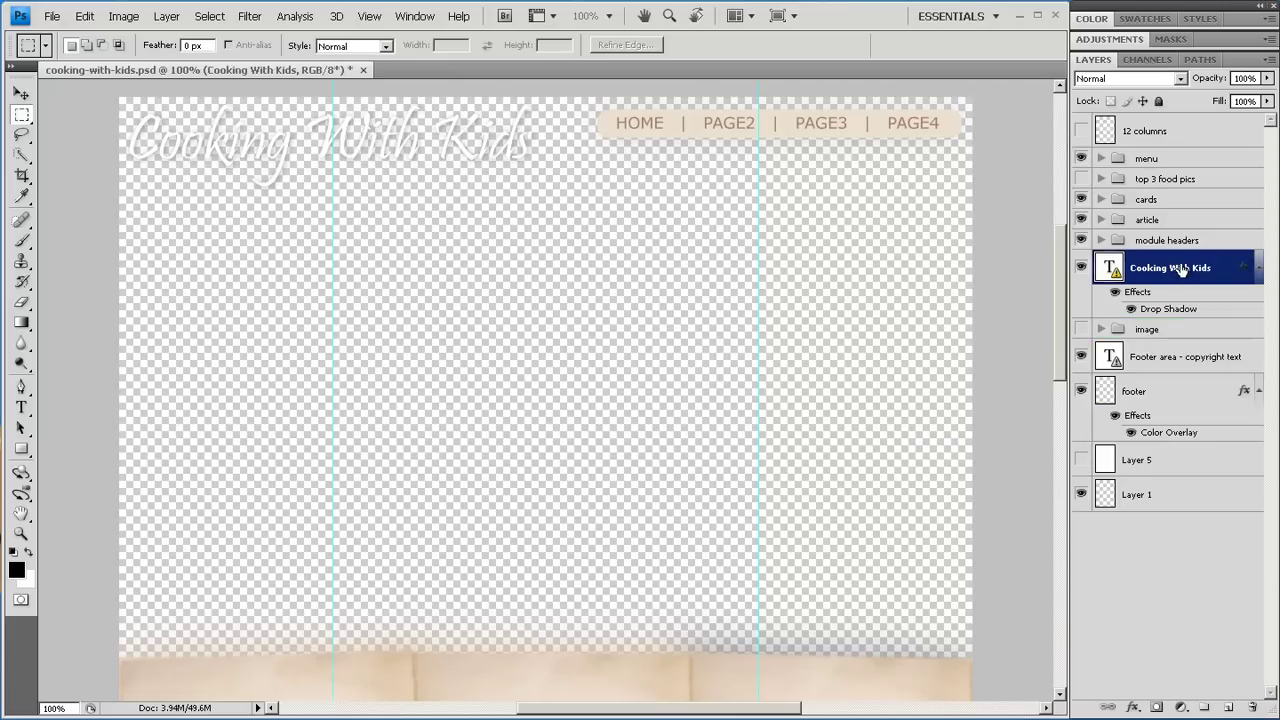
ctrl+click(1138, 496)
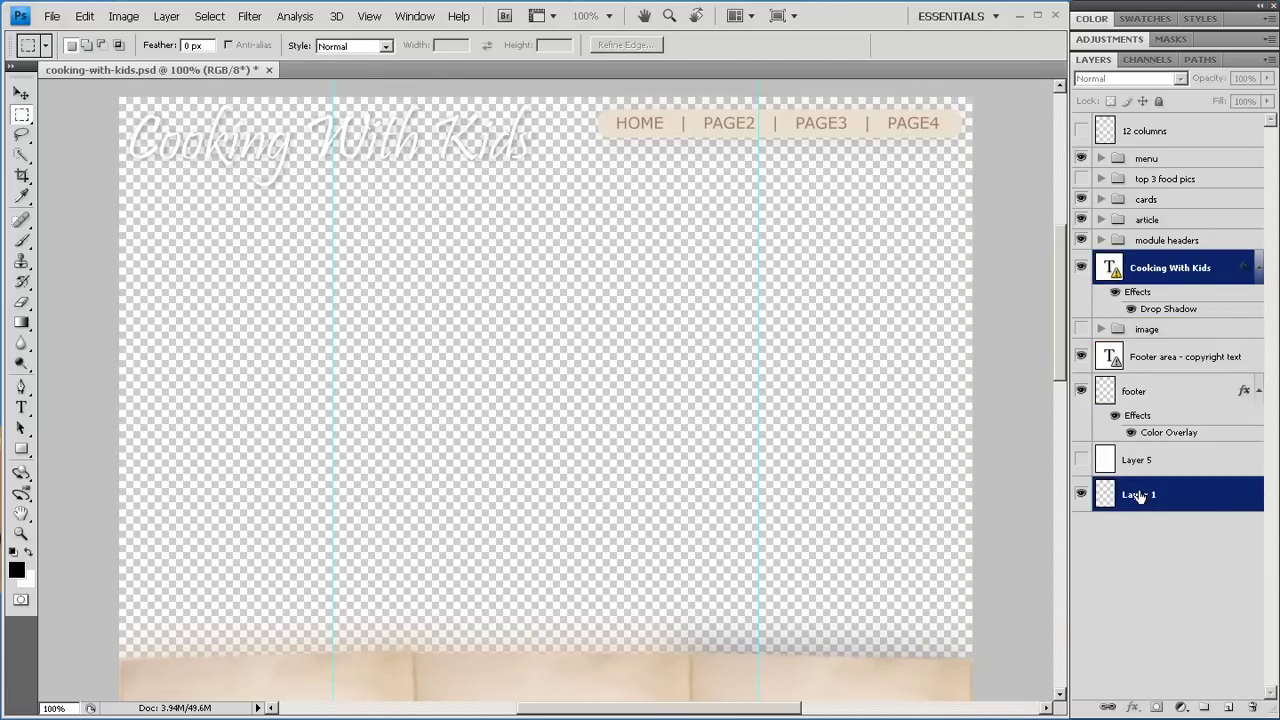
right_click(1138, 496)
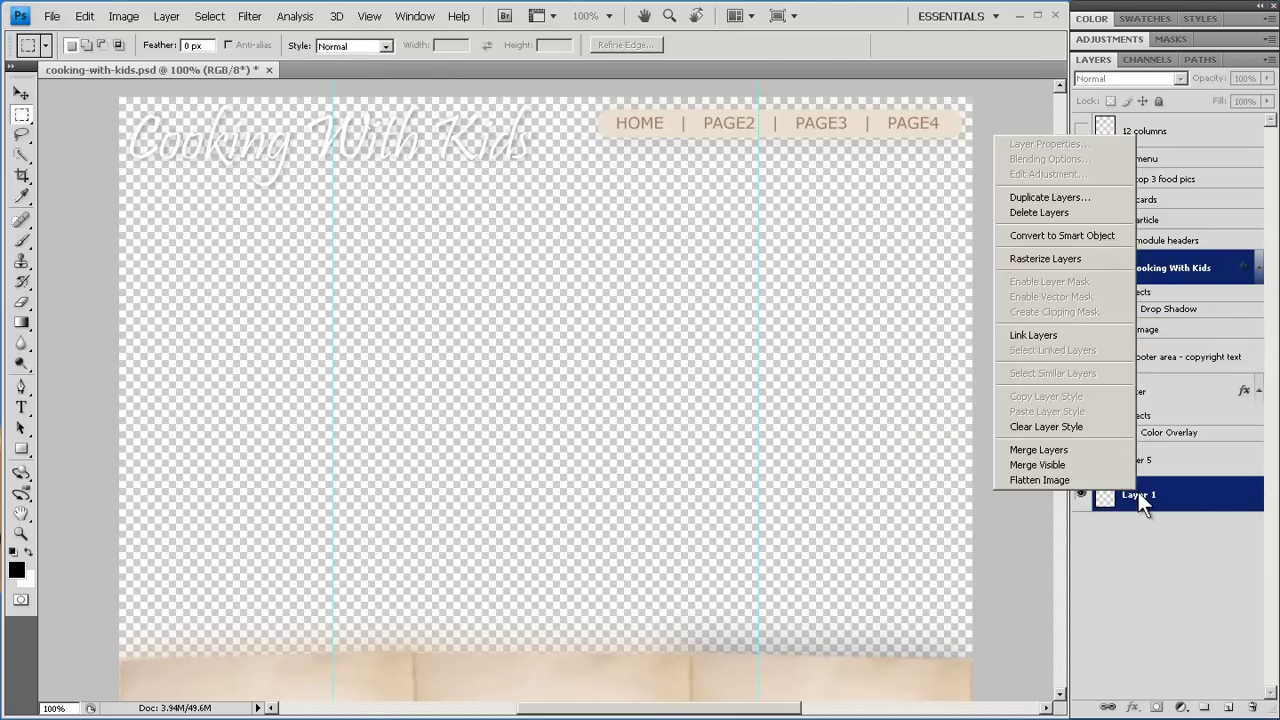
click(1104, 449)
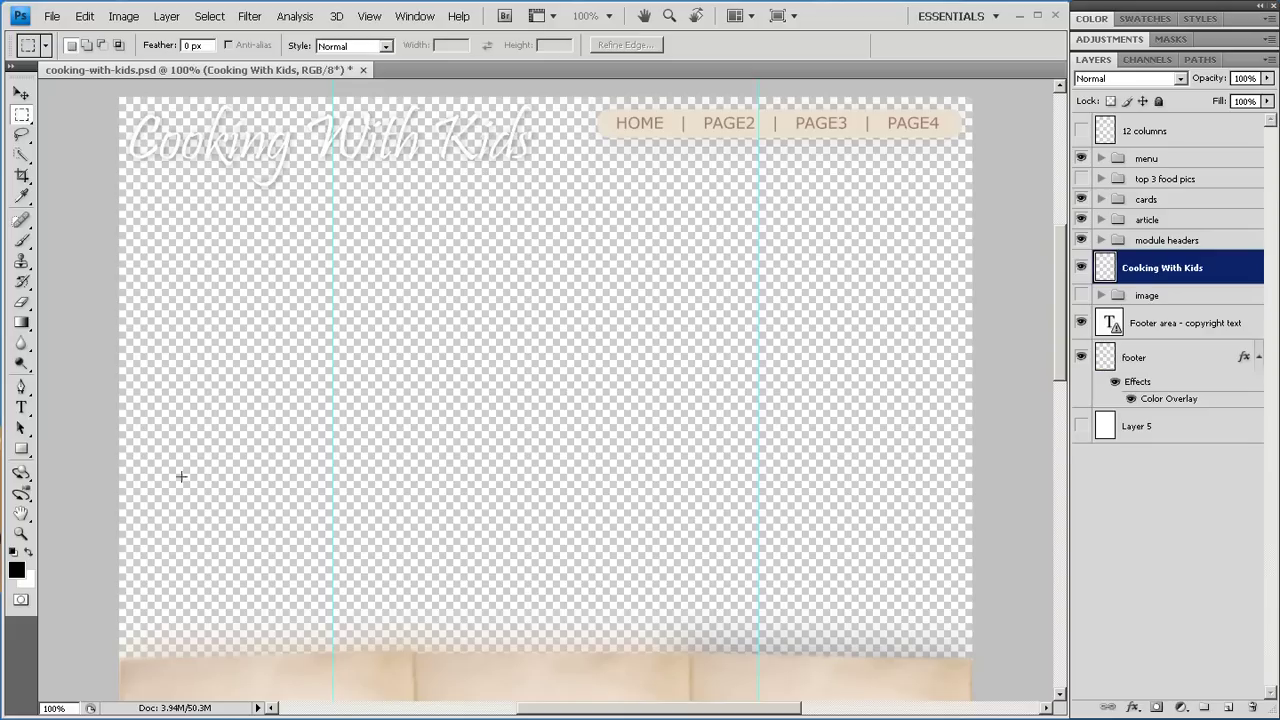
- Zoom in on the Cooking With Kids title and crop the canvas to a box around it
click(21, 533)
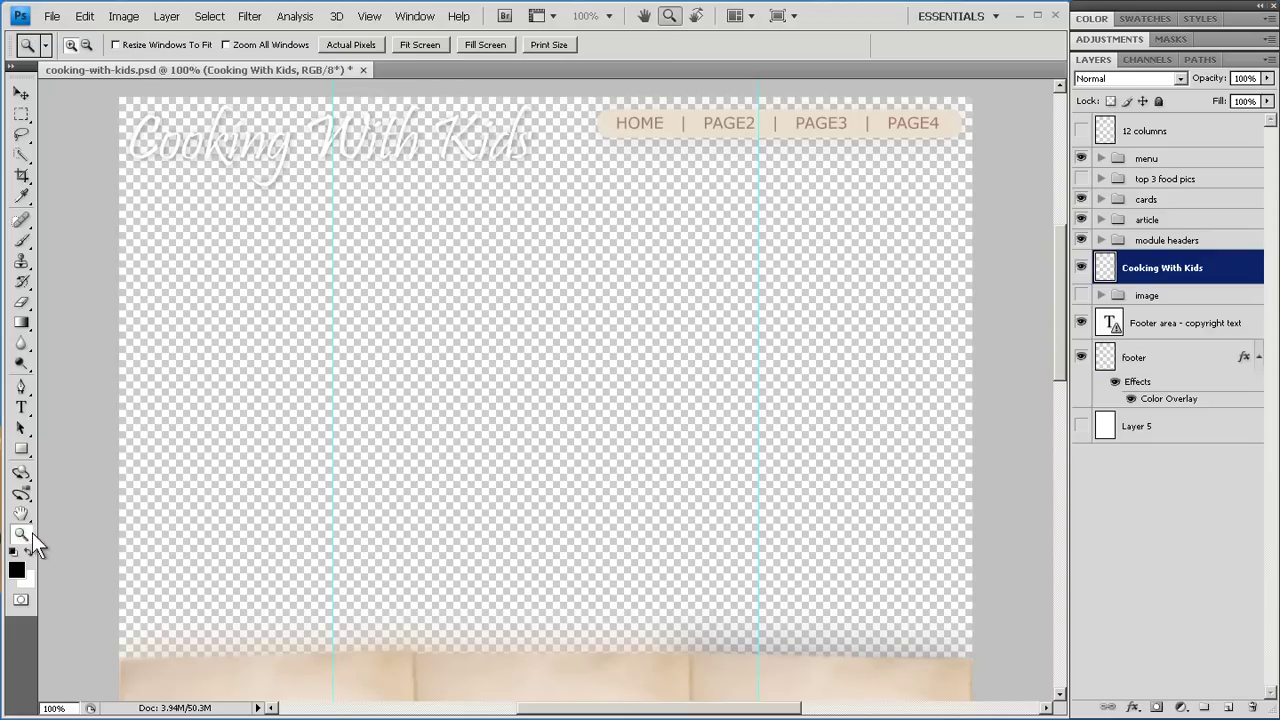
click(273, 166)
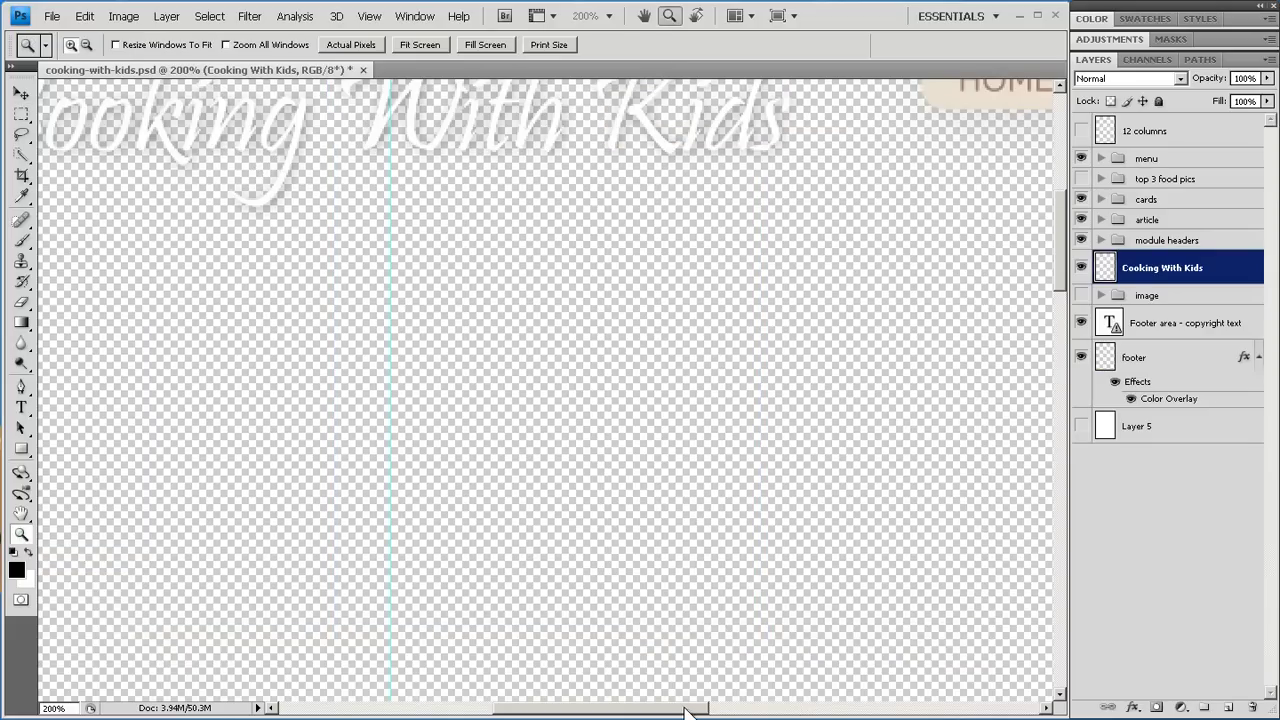
drag(686, 711, 650, 708)
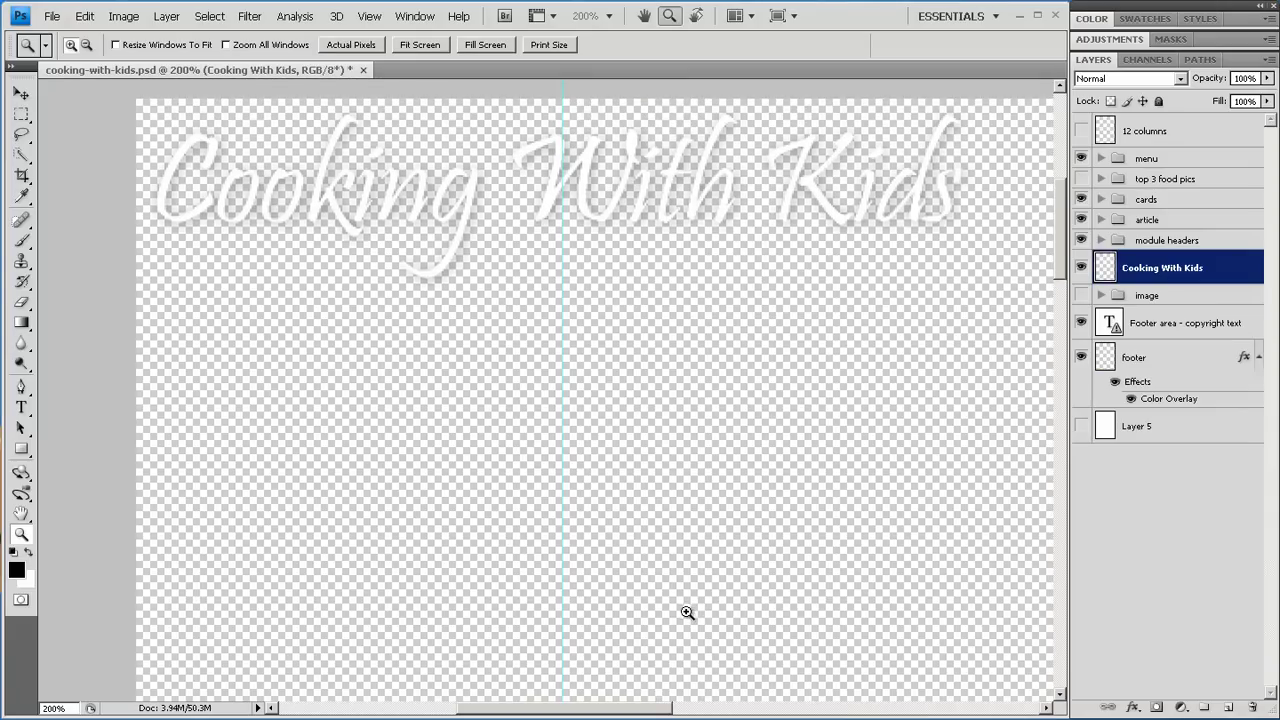
scroll(687, 612, up, 2)
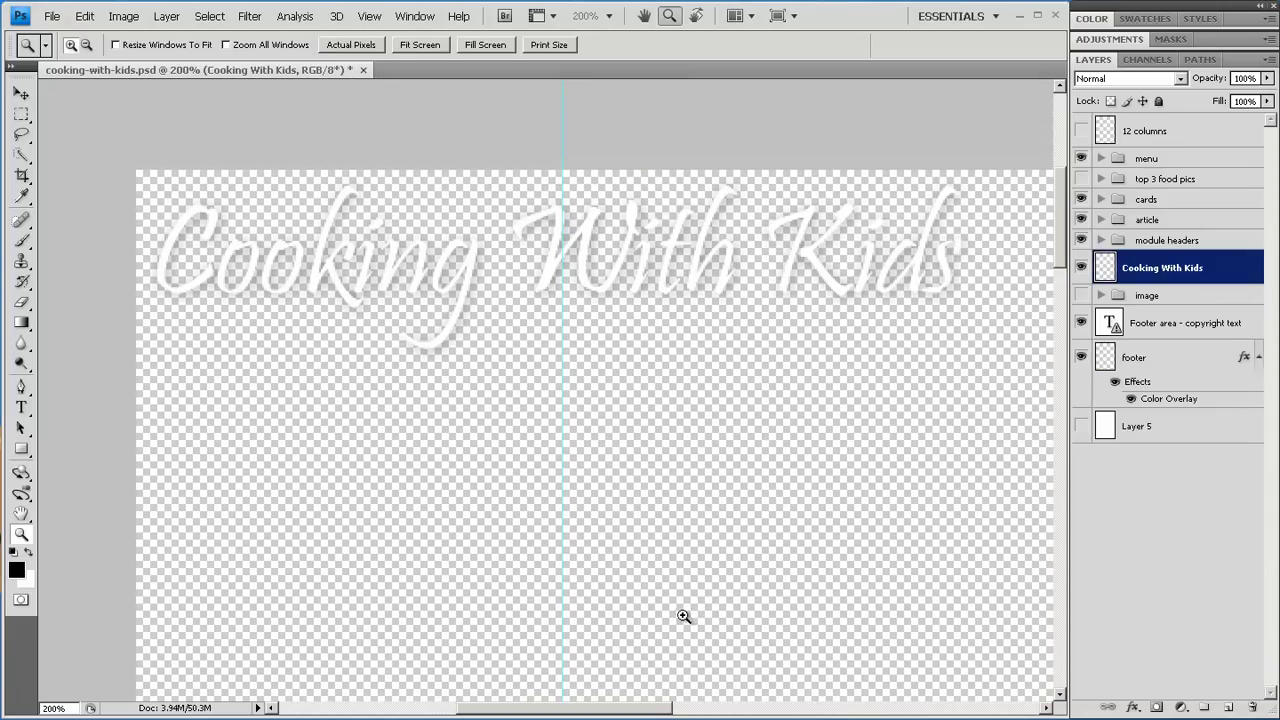
click(21, 176)
drag(132, 158, 981, 363)
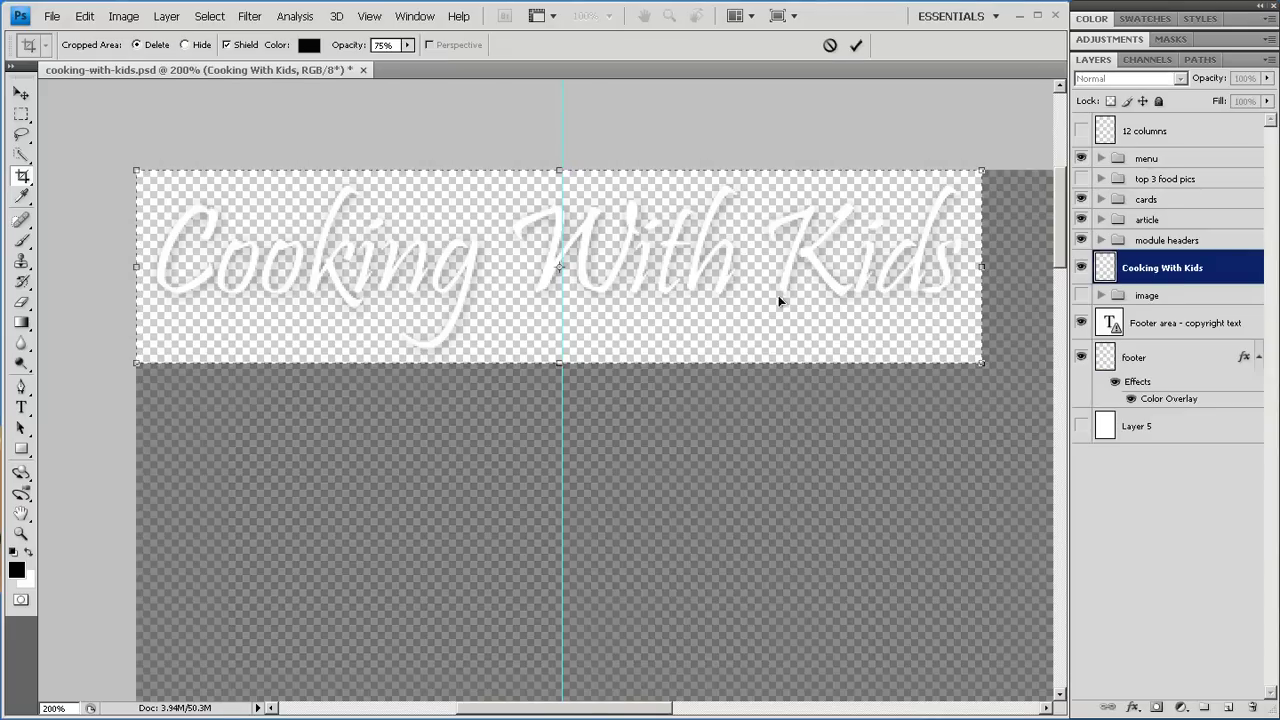
right_click(779, 297)
click(808, 306)
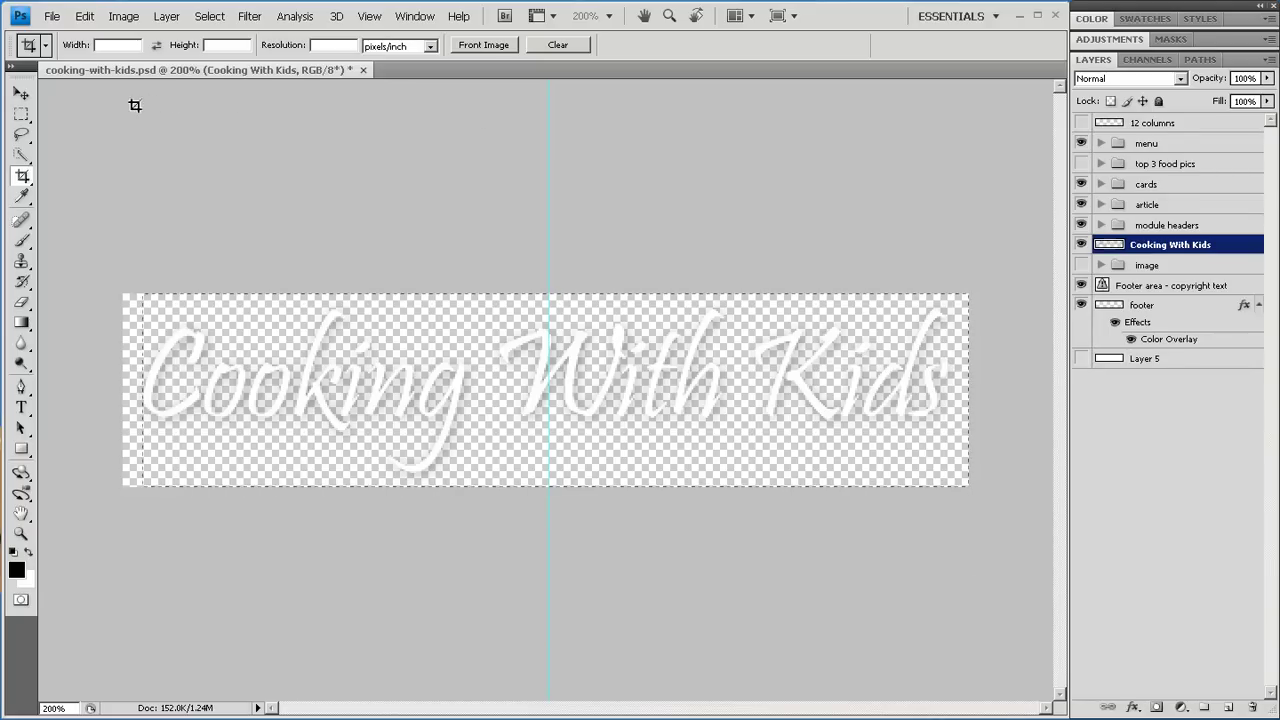
- Tighten the crop around the title, then crop to the full-canvas selection
drag(135, 105, 138, 117)
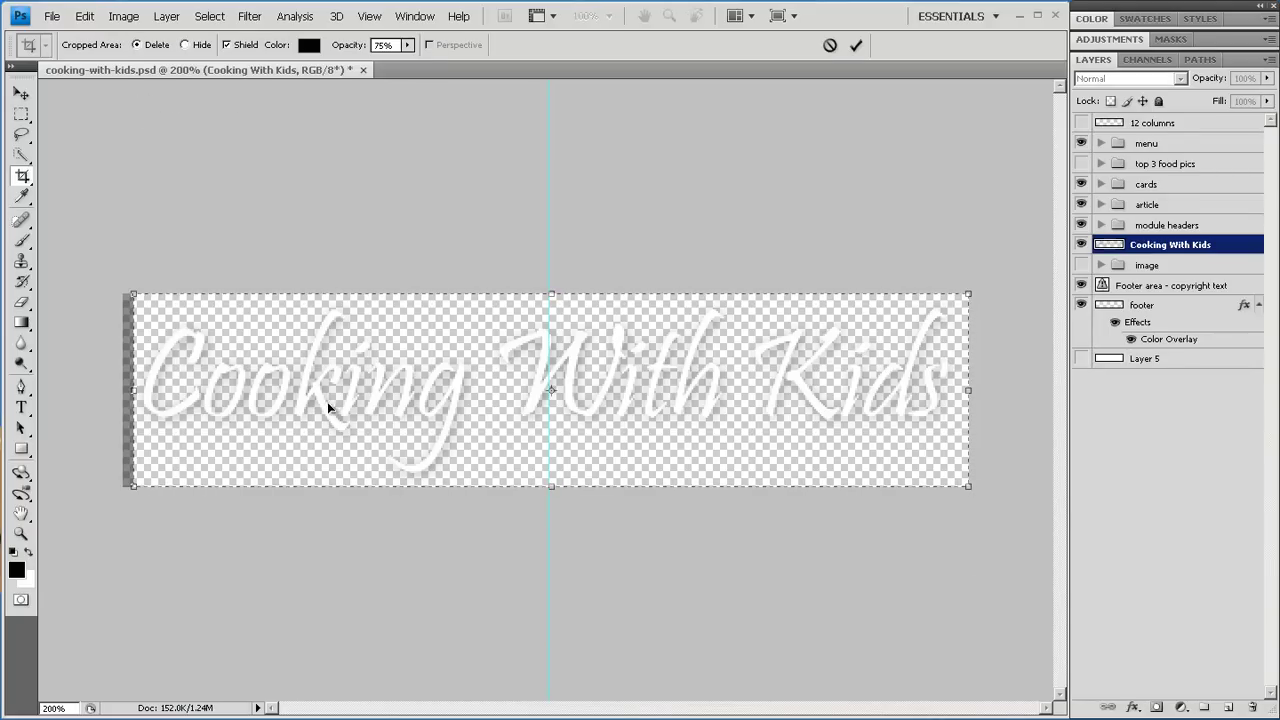
right_click(364, 402)
click(380, 410)
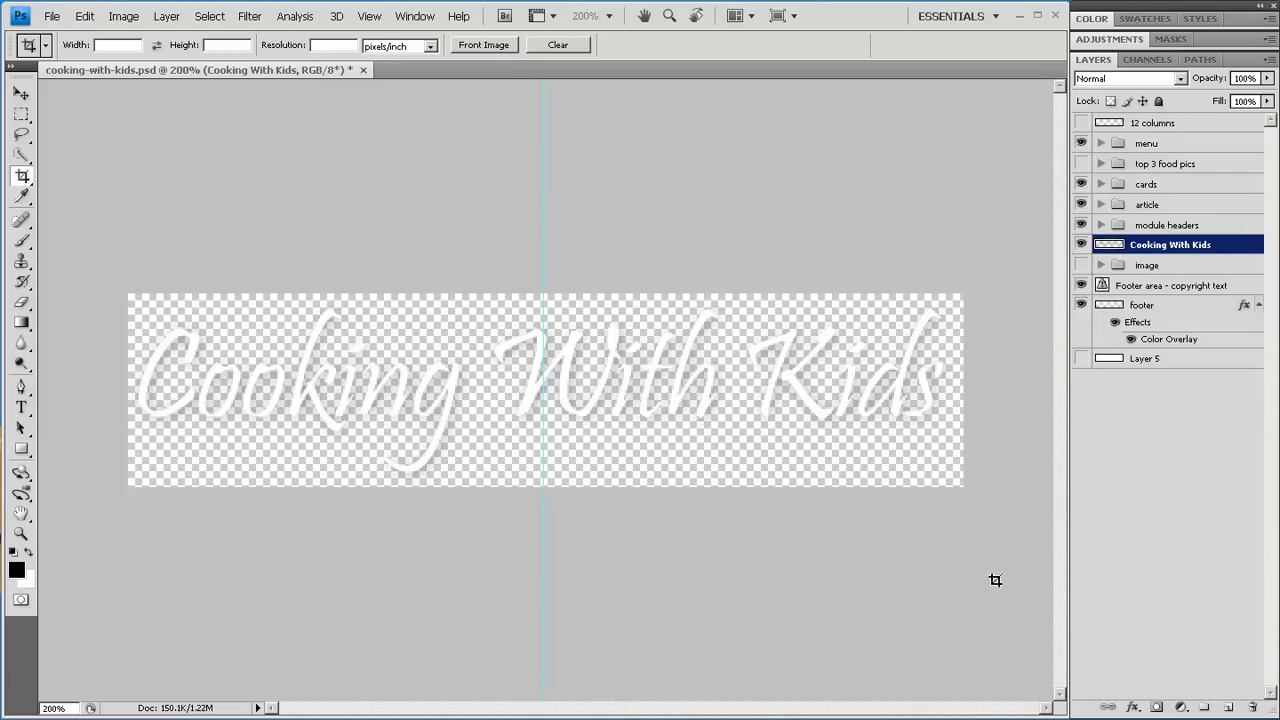
key(ctrl+a)
key(Return)
right_click(323, 390)
click(343, 397)
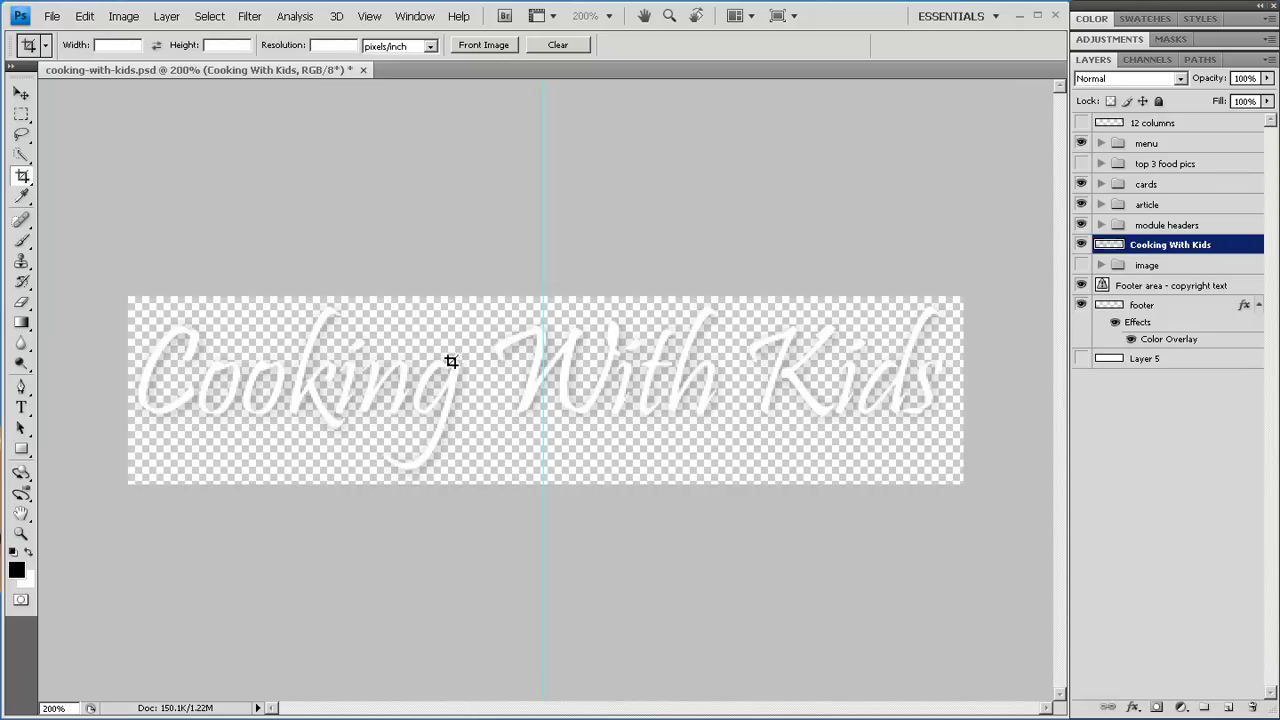
- In Save for Web & Devices, set the title's format to PNG-24 with transparency and proceed to Save
click(52, 20)
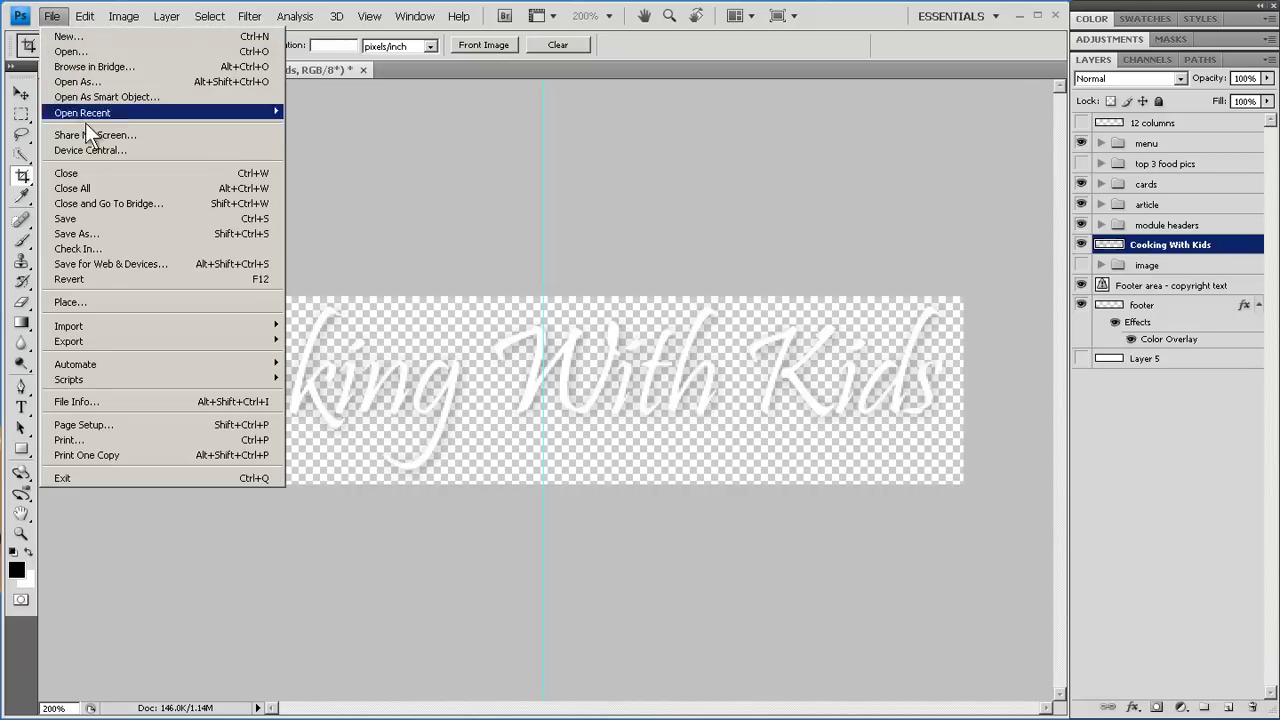
click(89, 264)
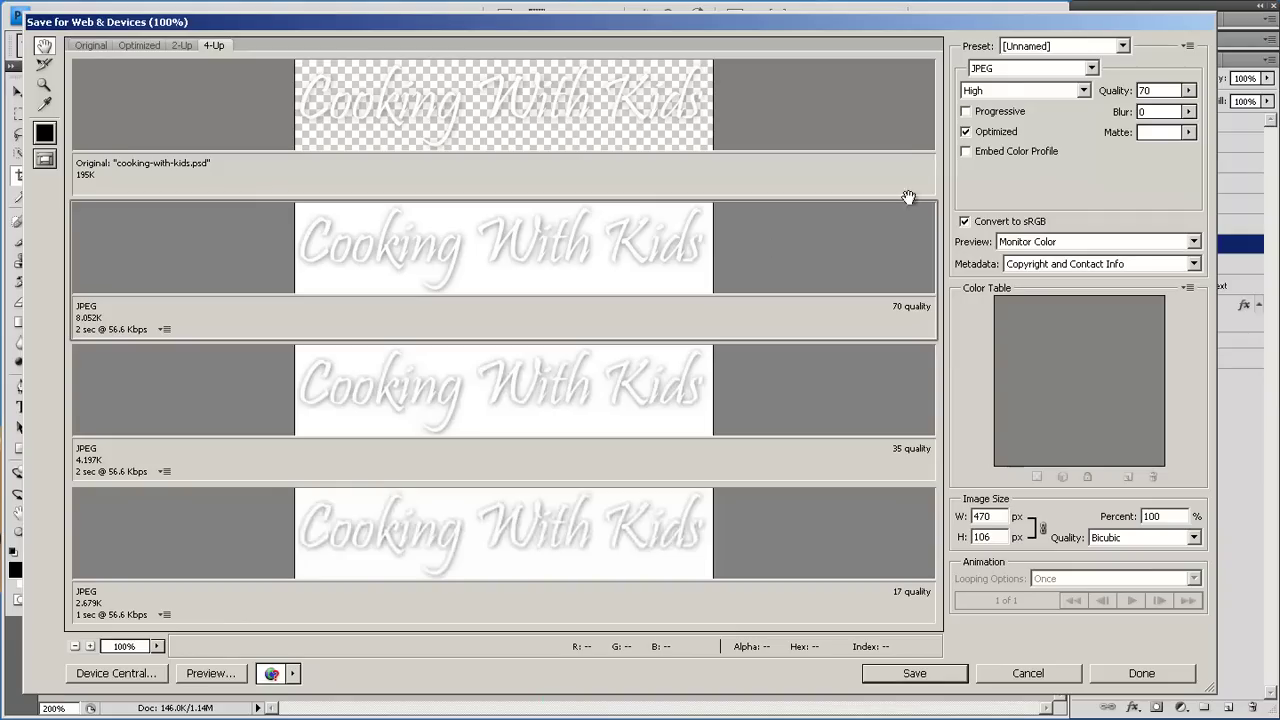
click(1002, 69)
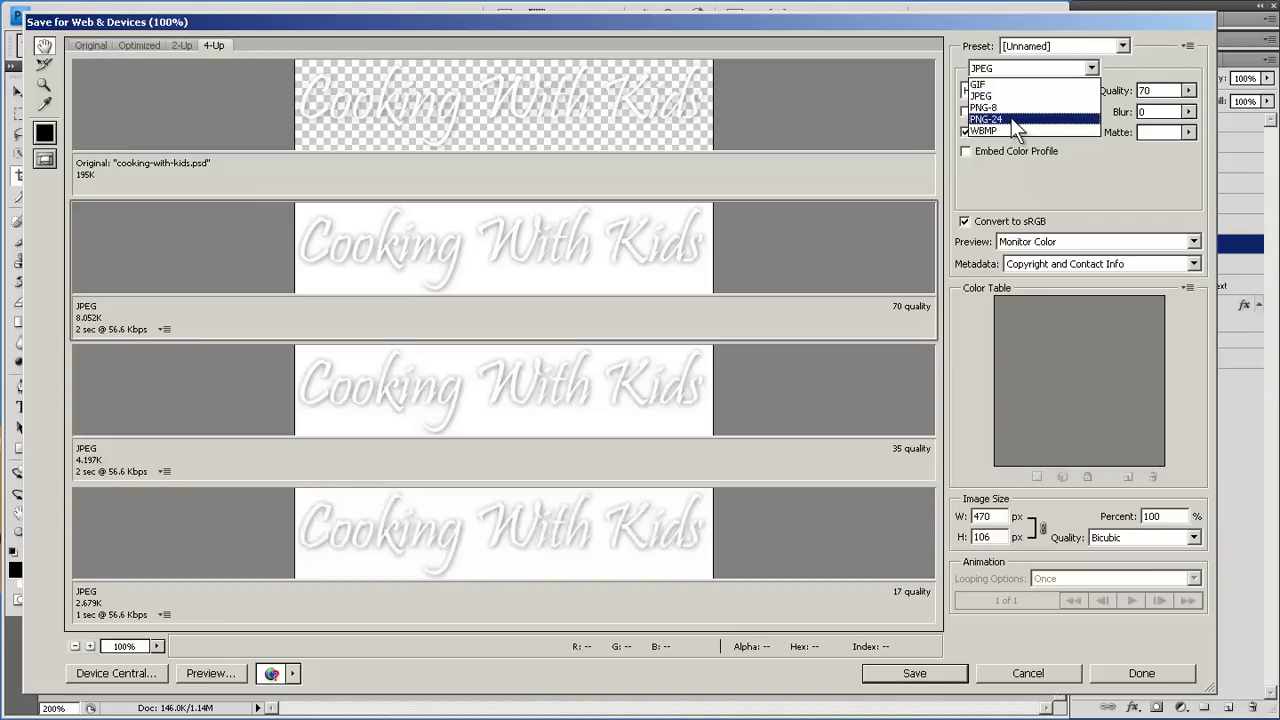
click(1011, 118)
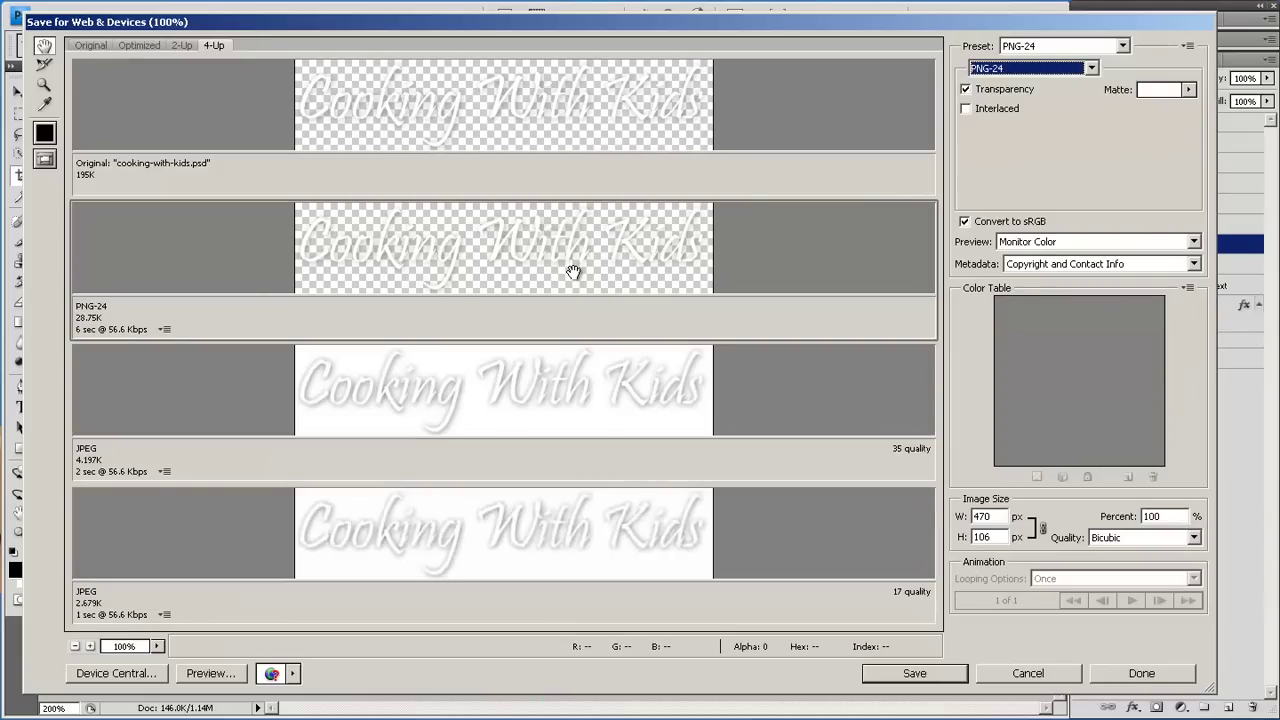
click(598, 265)
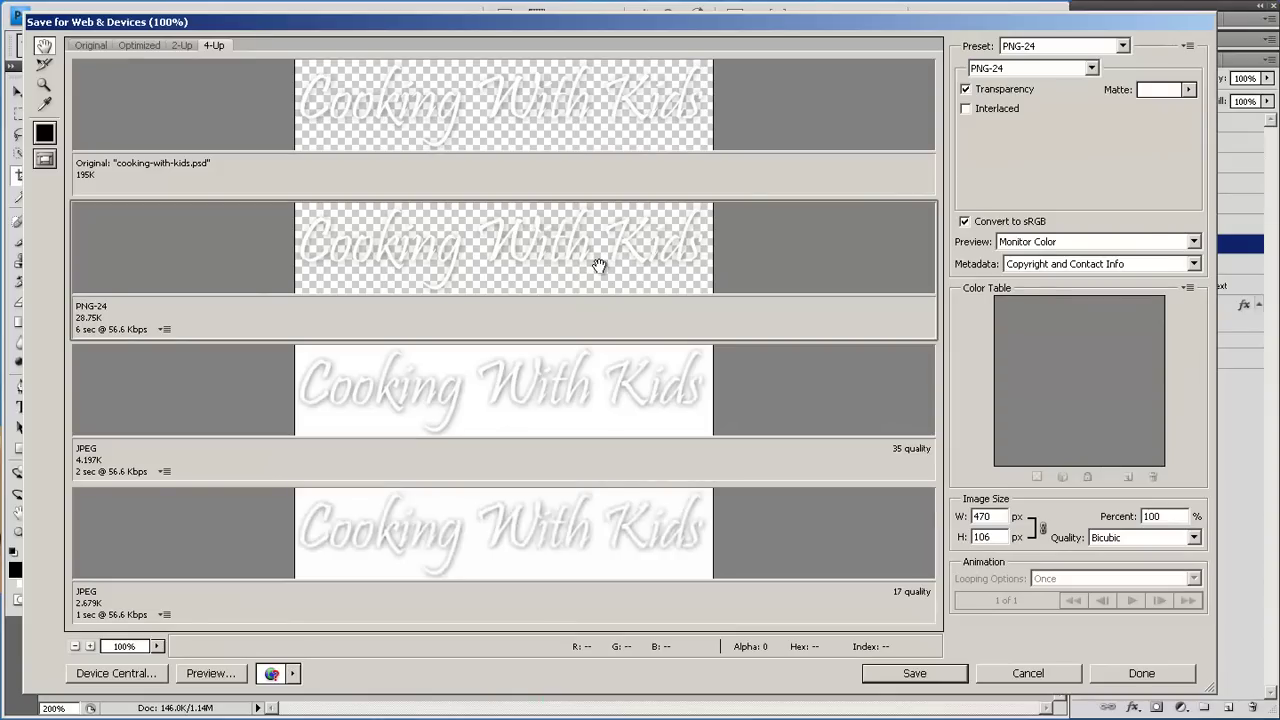
click(895, 672)
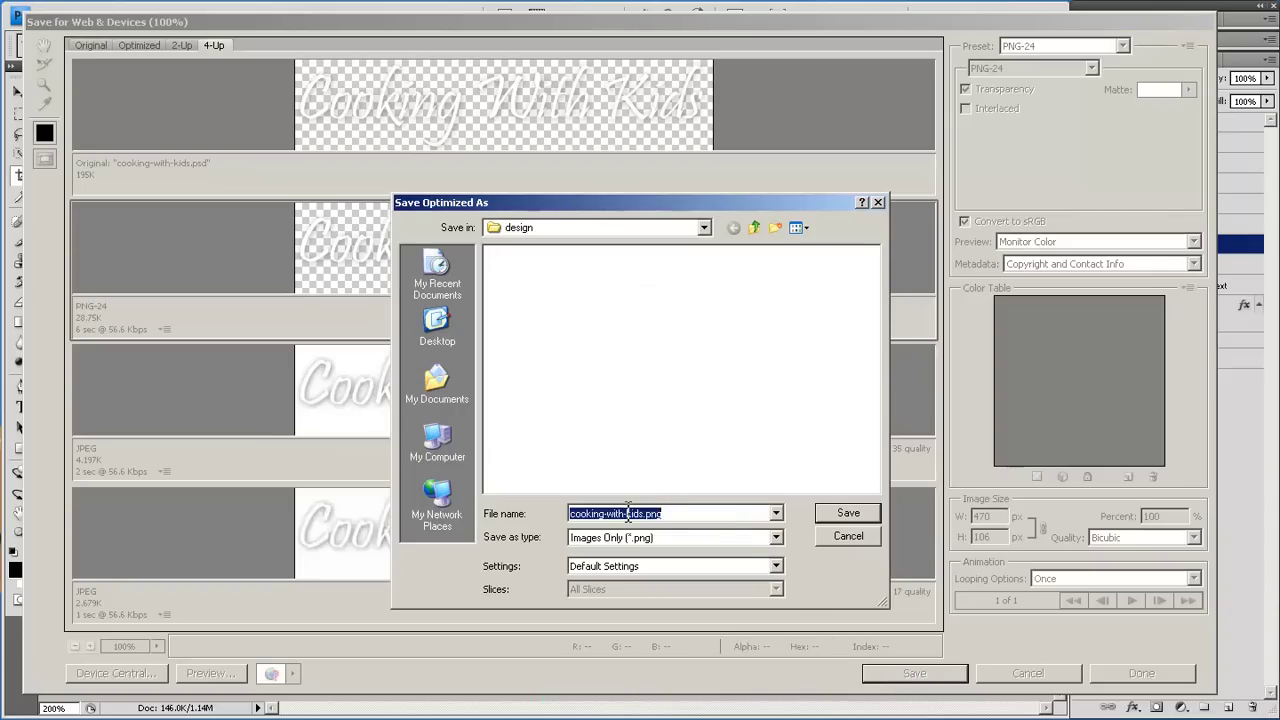
- Name the file site_title.png and save the transparent PNG-24 title into the design folder
text(site.png)
text(itle)
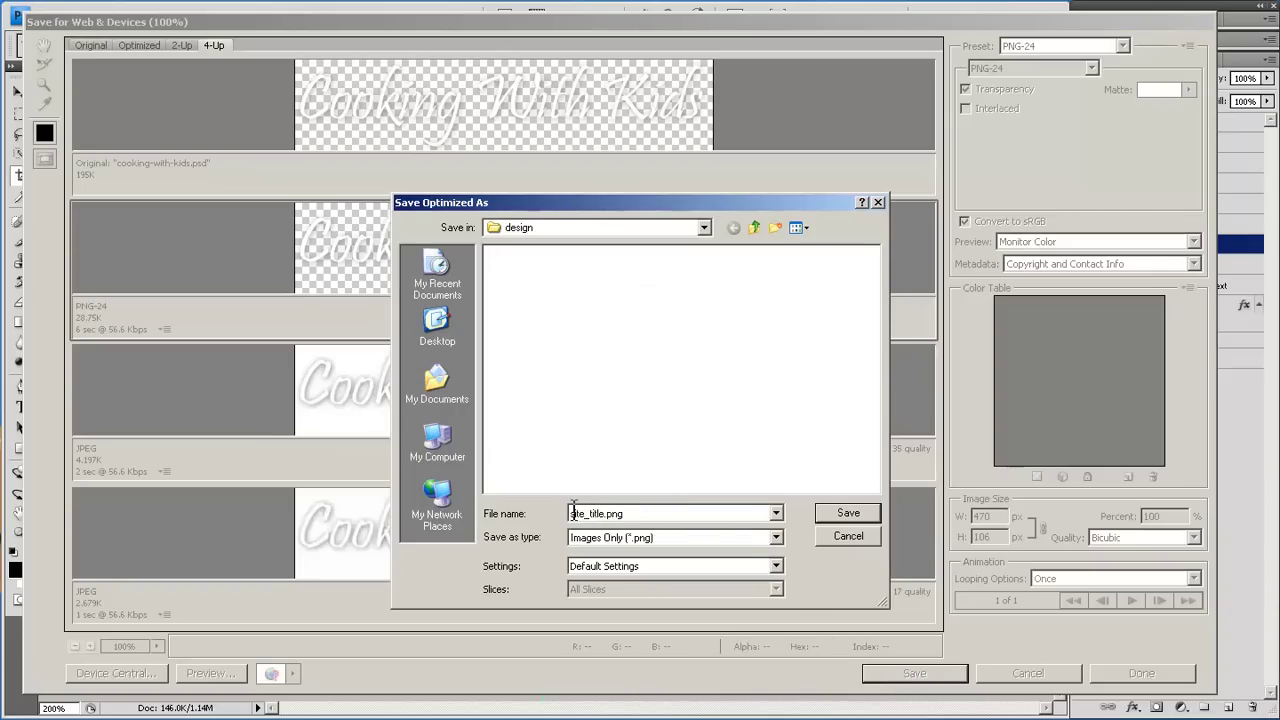
click(853, 510)
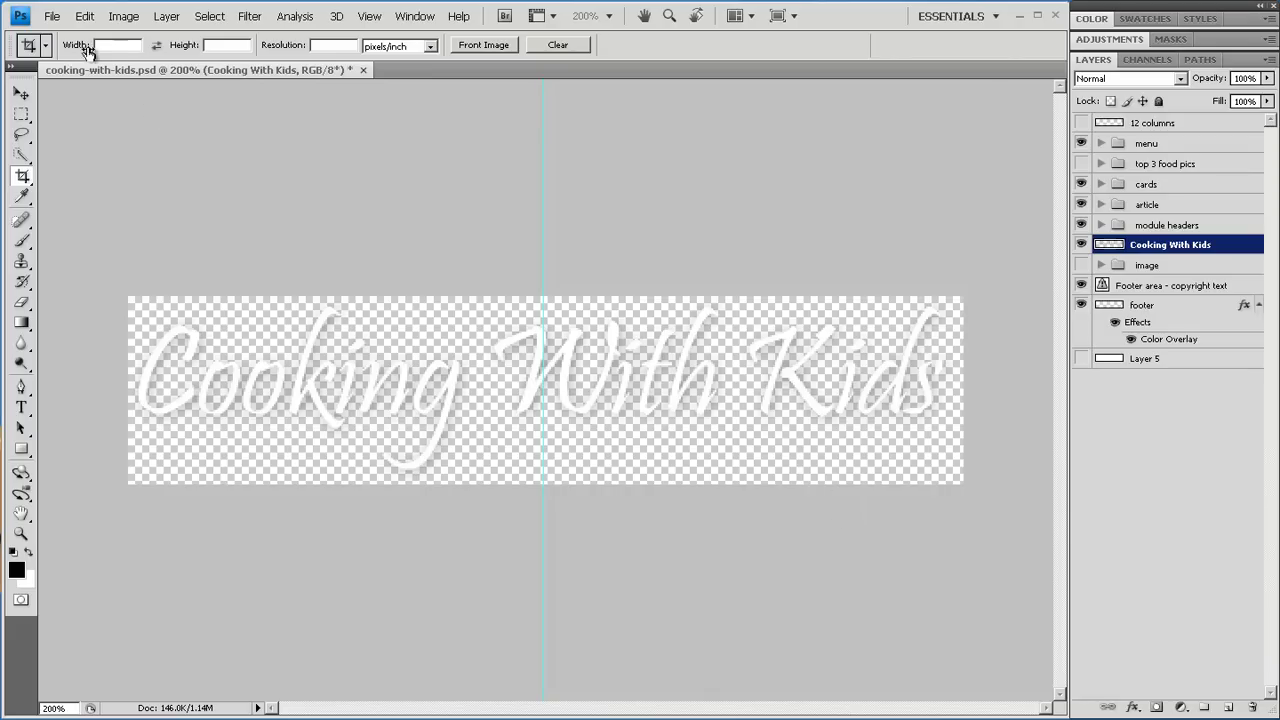
- Revert the mockup to its last saved version, accepting the text-layer update, and view it at 100%
click(51, 16)
click(48, 278)
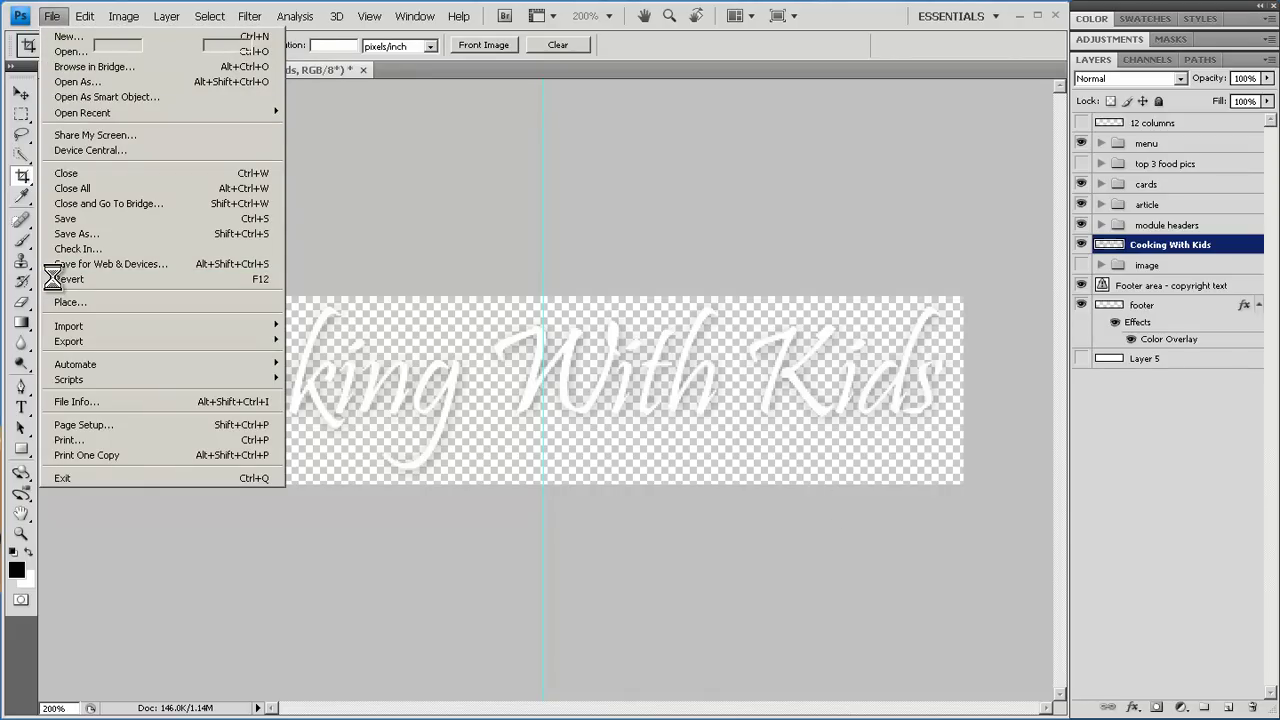
click(600, 309)
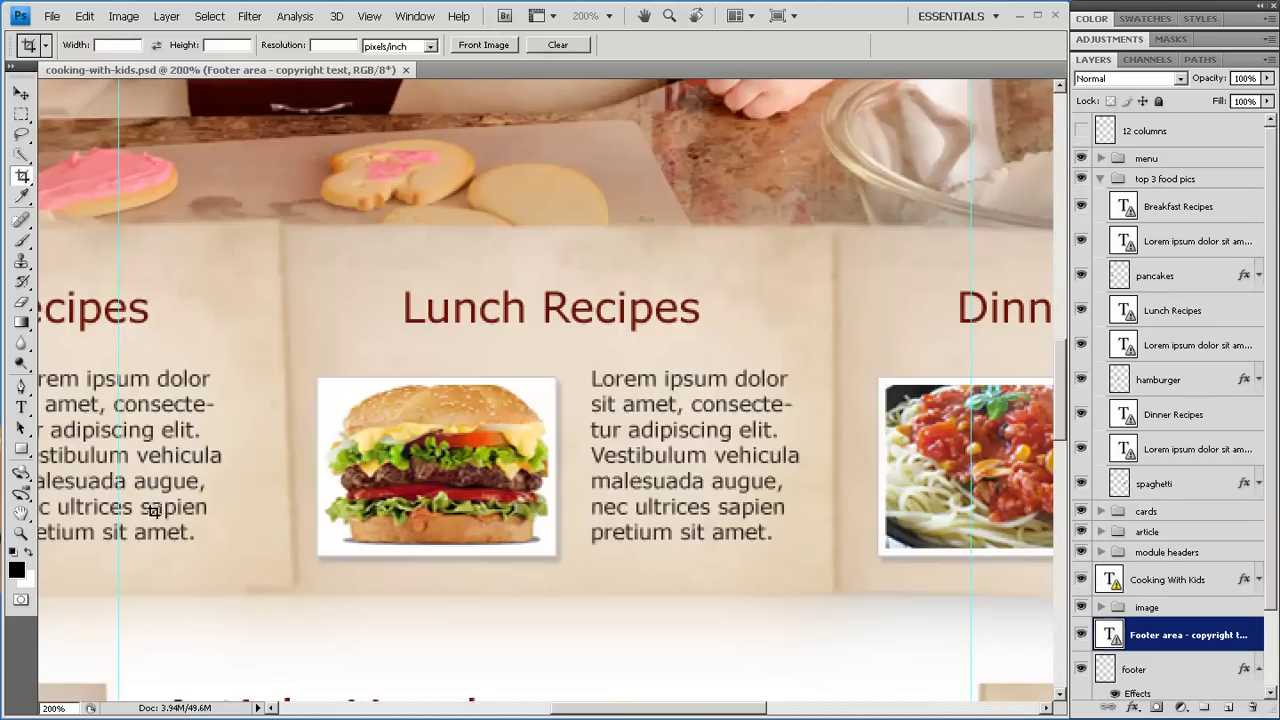
double_click(21, 533)
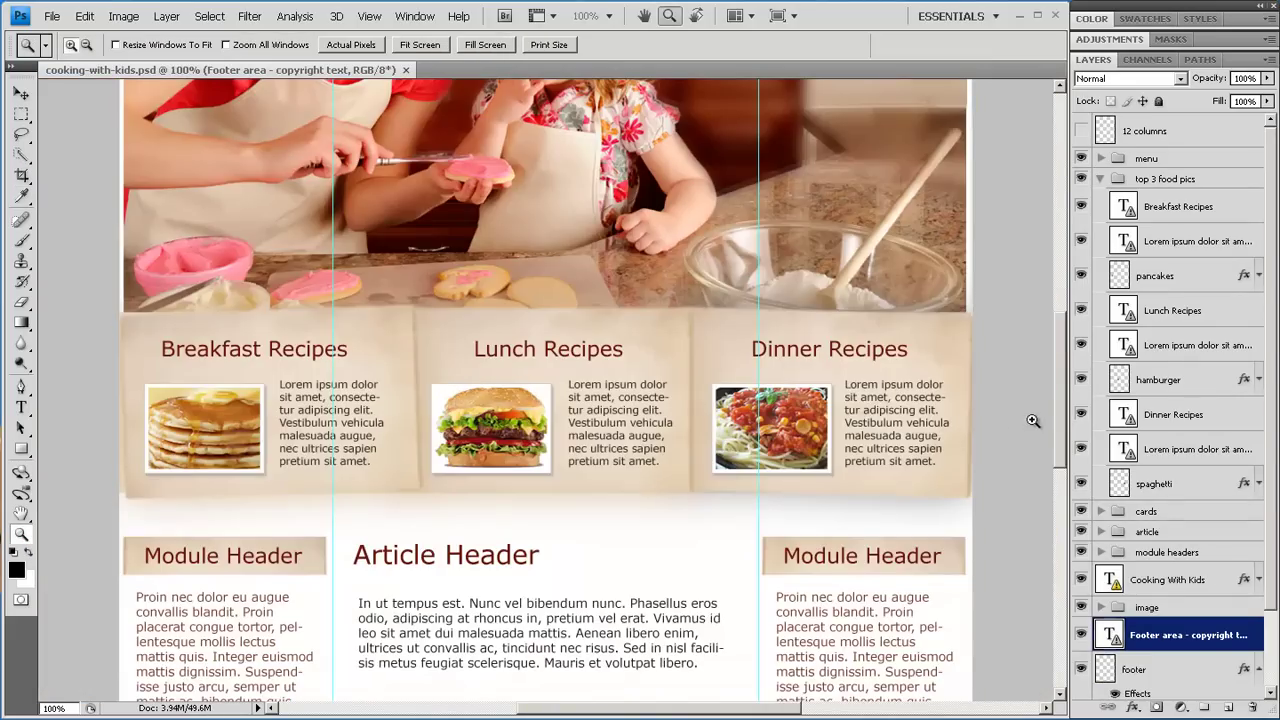
scroll(1019, 410, up, 5)
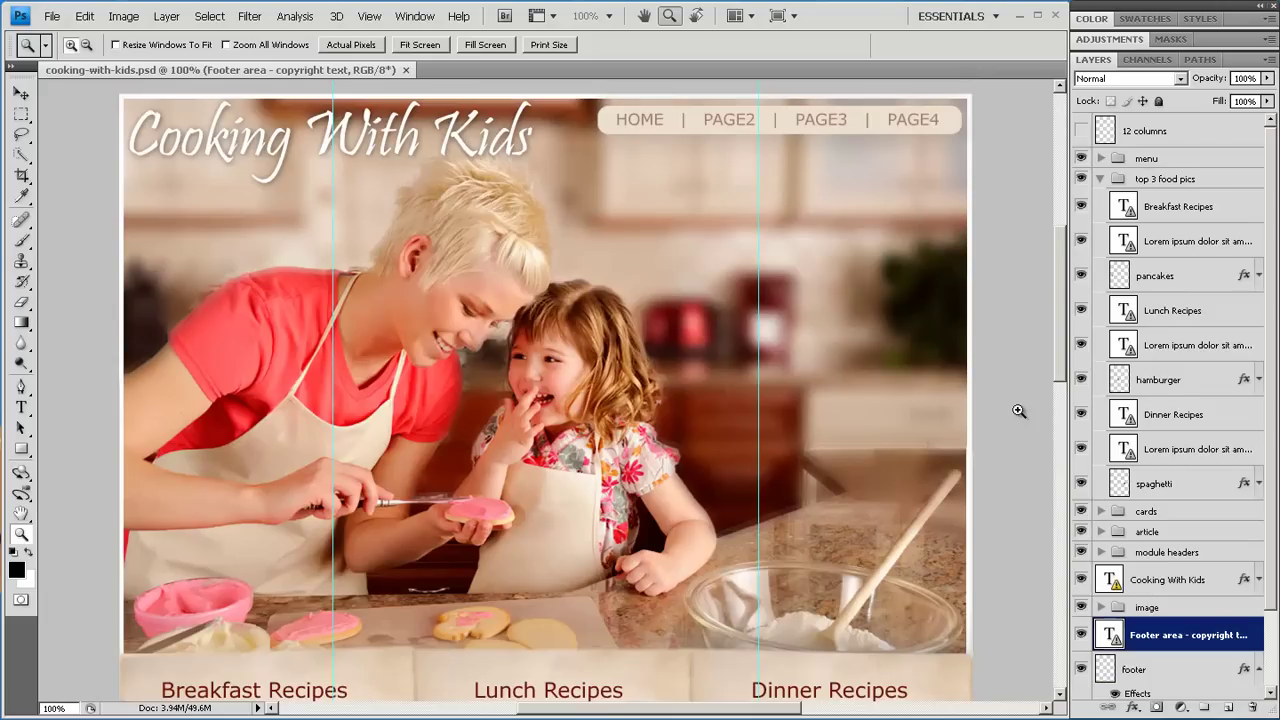